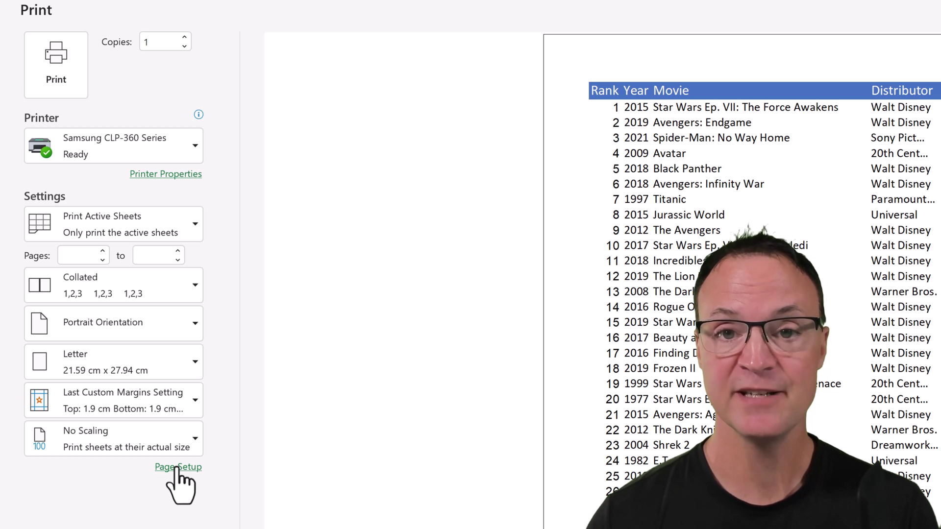
- Open and close Page Setup from File > Print, then return to the Top movies worksheet
click(177, 469)
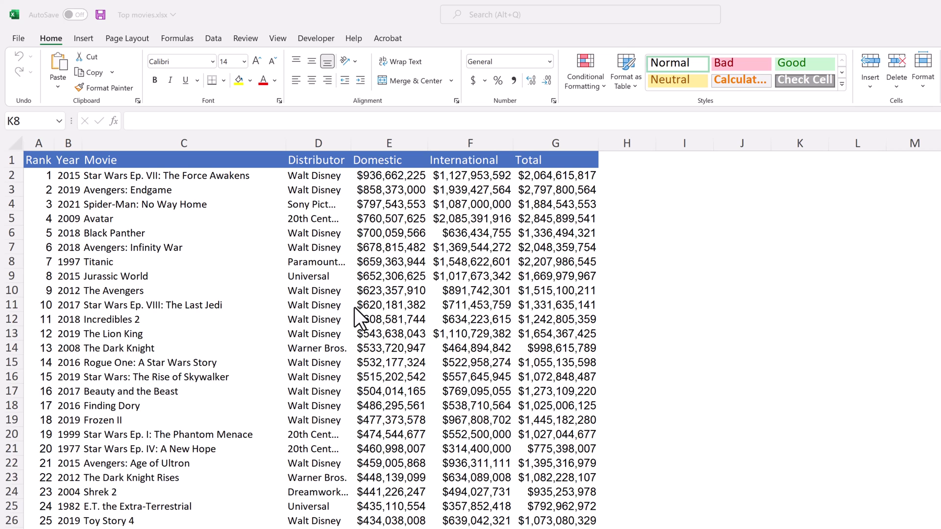
- Set the sheet's orientation to Landscape on the Page Layout tab after checking the Margins presets
click(125, 39)
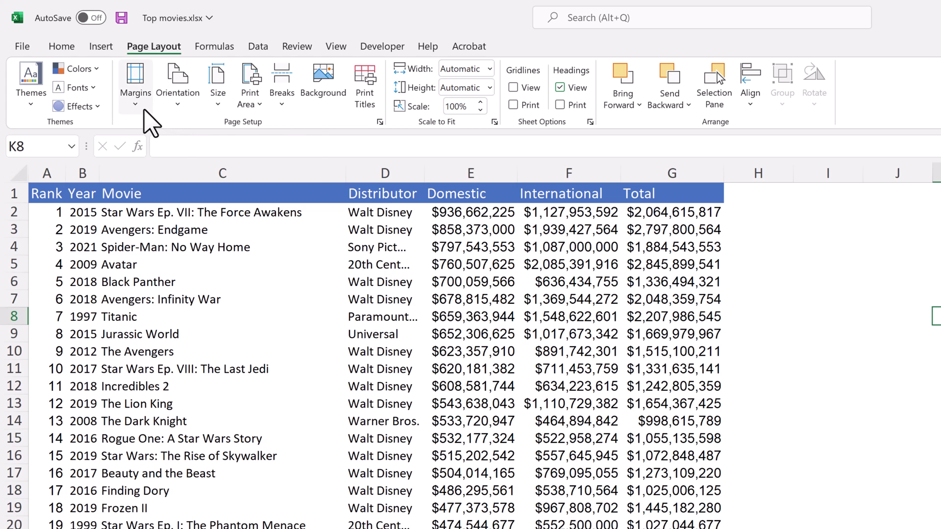
click(135, 93)
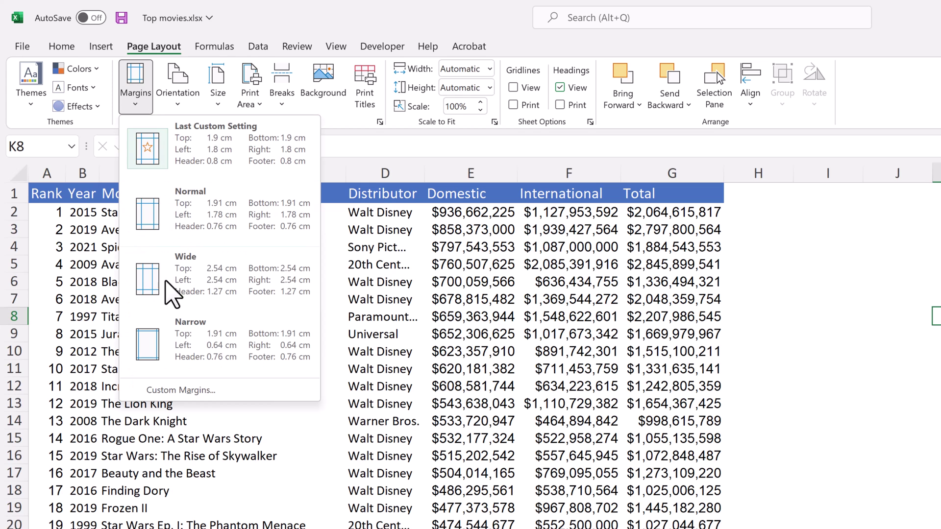
click(179, 103)
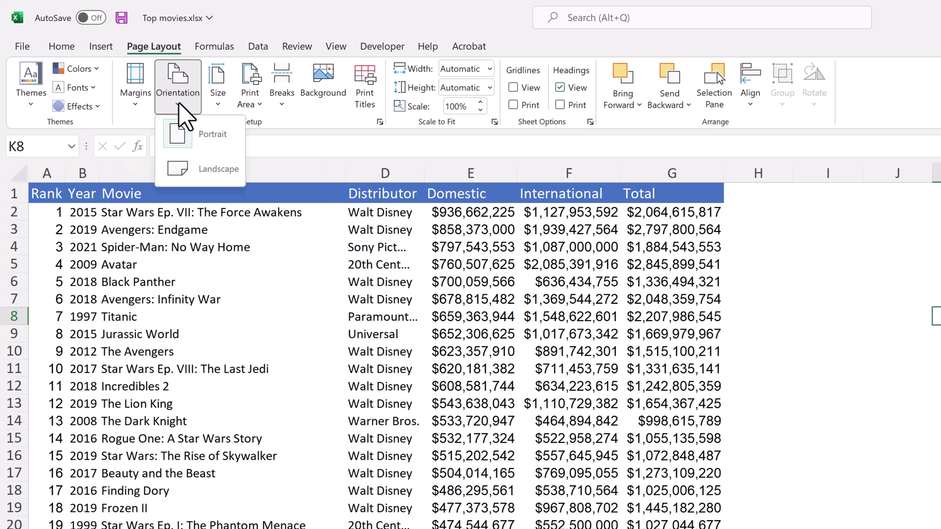
click(210, 172)
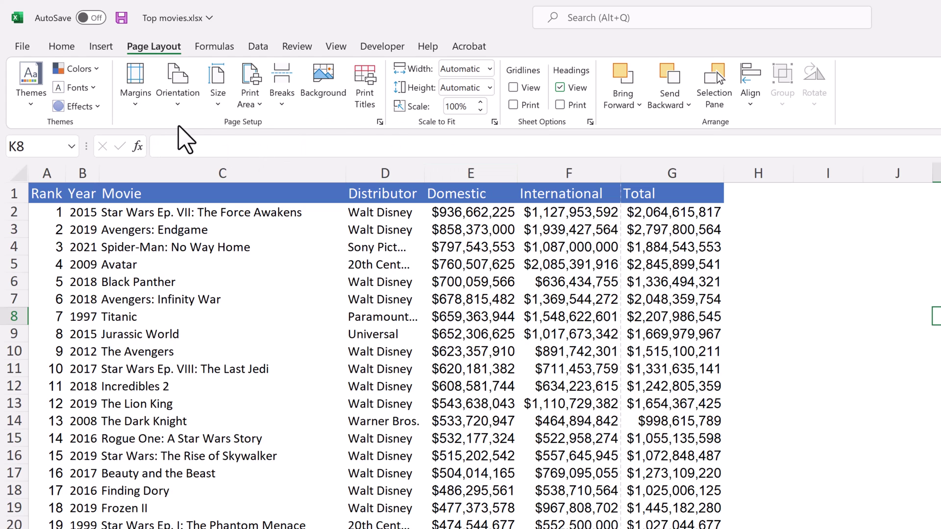
click(194, 110)
click(206, 168)
- Open the File > Print preview and scroll through the movie table
click(22, 47)
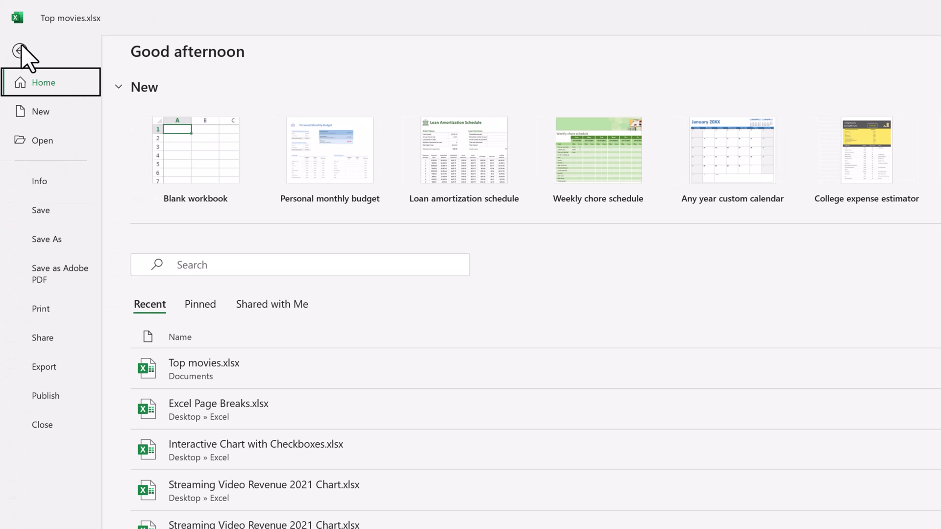
click(48, 312)
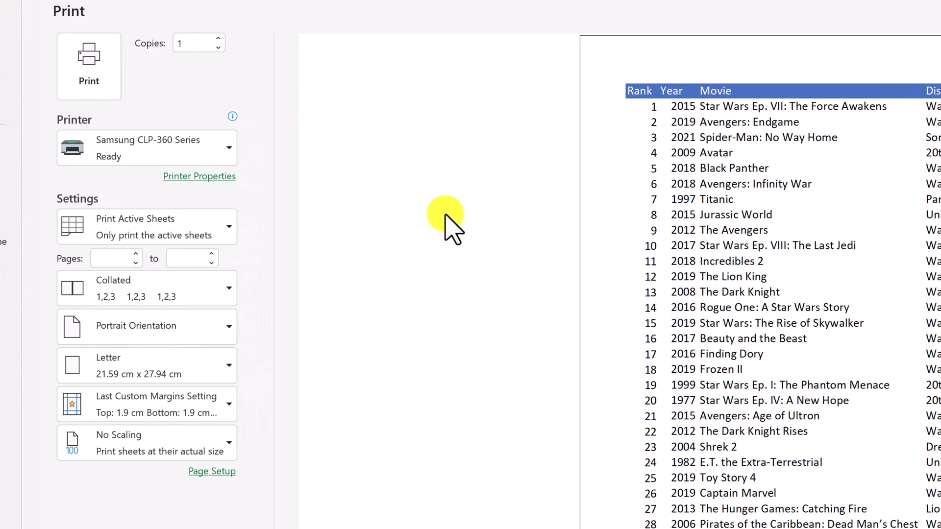
scroll(445, 227, down, 4)
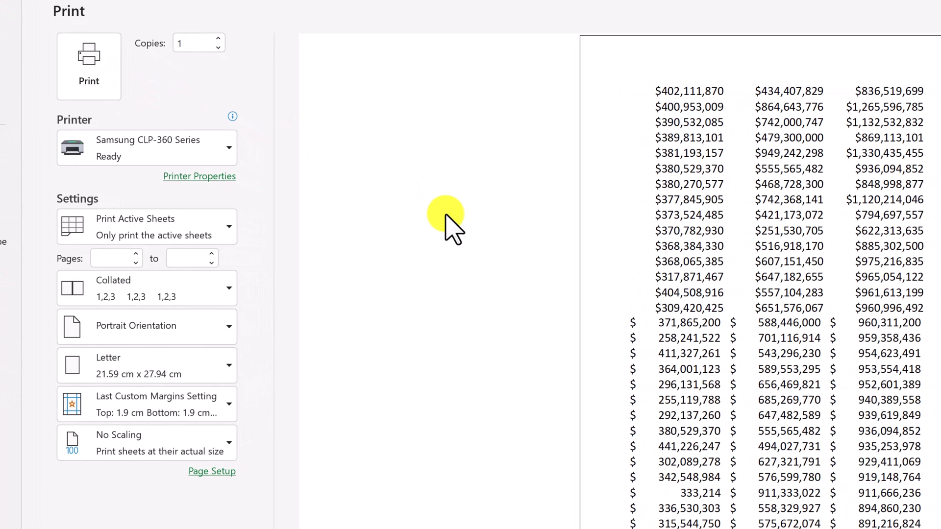
scroll(444, 227, up, 4)
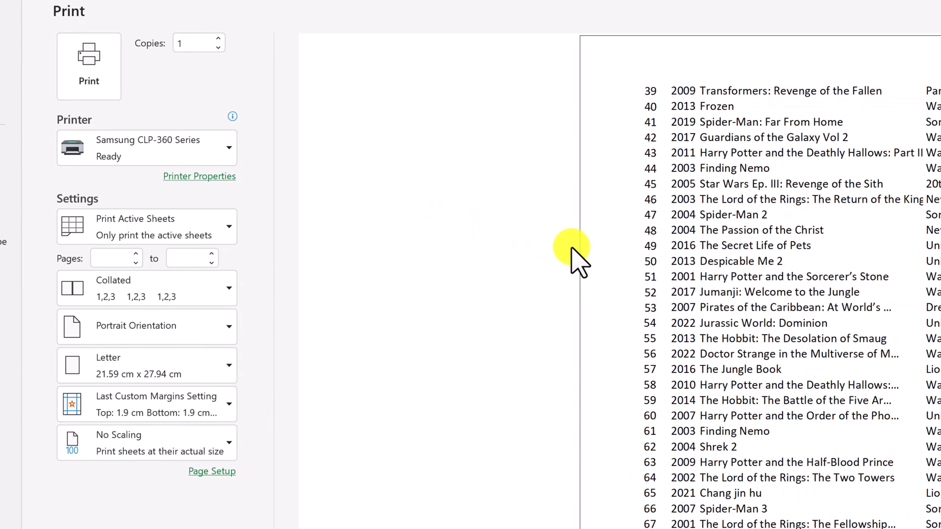
scroll(570, 248, up, 1)
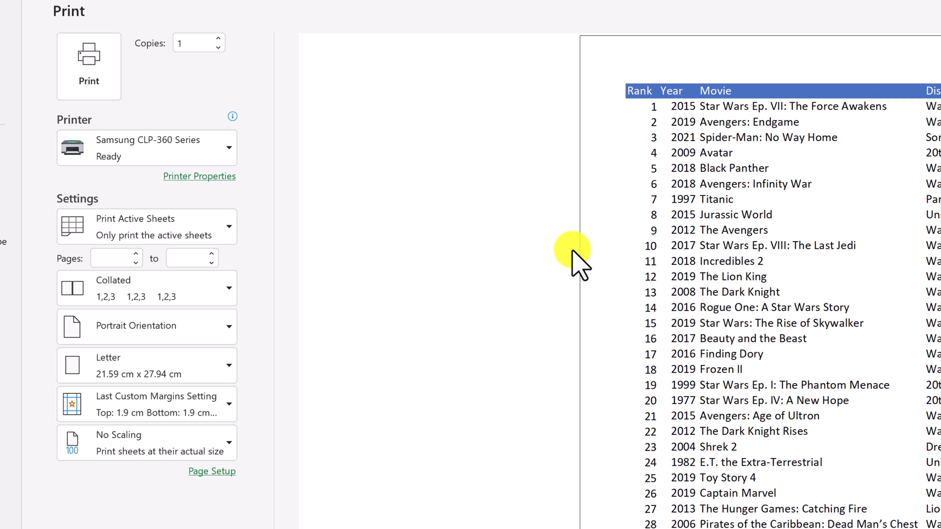
- Set the number of copies to 3
click(218, 40)
click(217, 40)
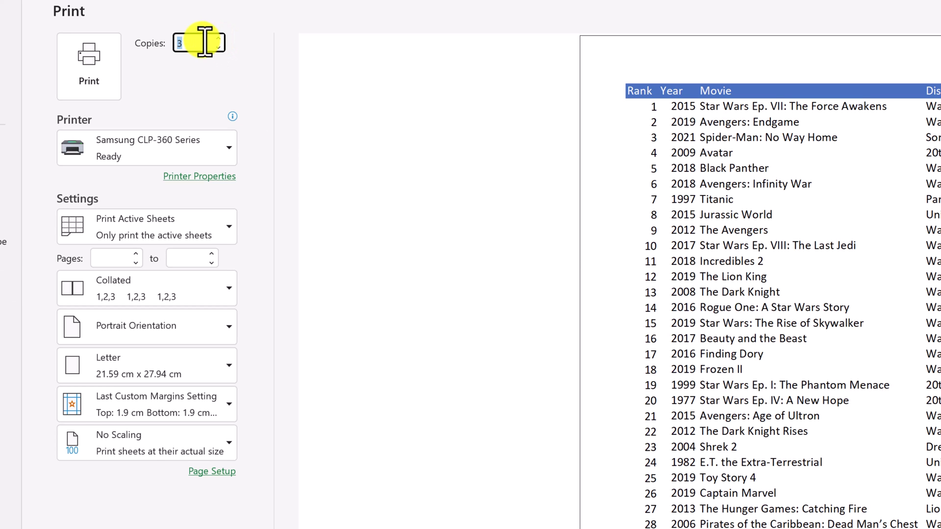
text(11)
key(BackSpace)
key(BackSpace)
click(187, 91)
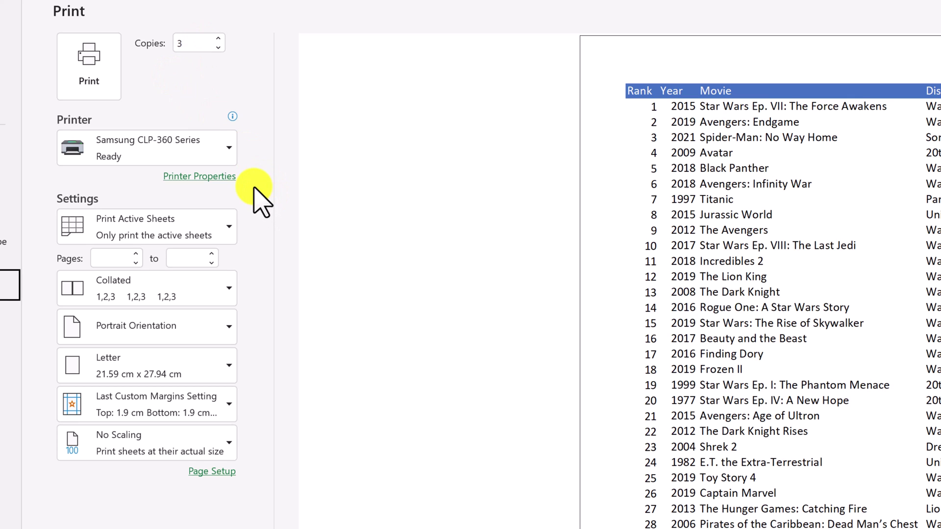
- Print to Microsoft Print to PDF, then cancel the PDF save and reopen the backstage
click(216, 157)
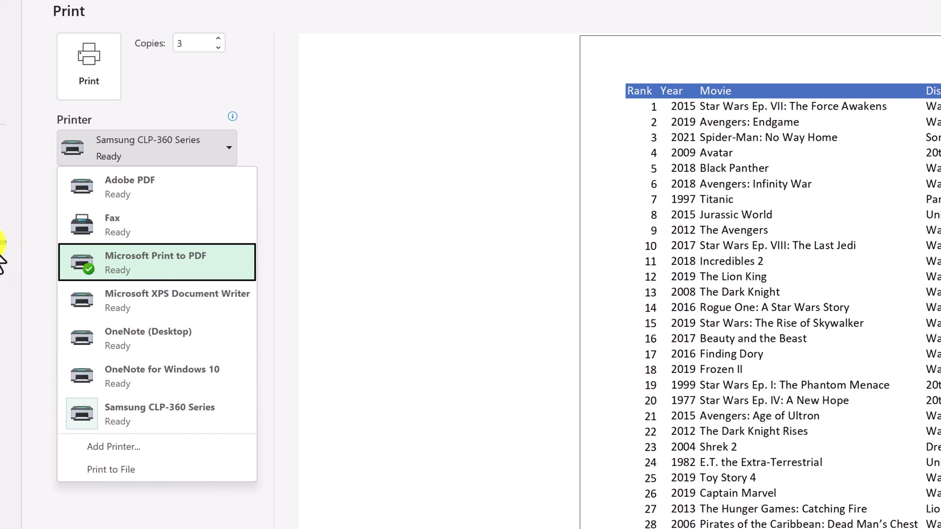
click(169, 260)
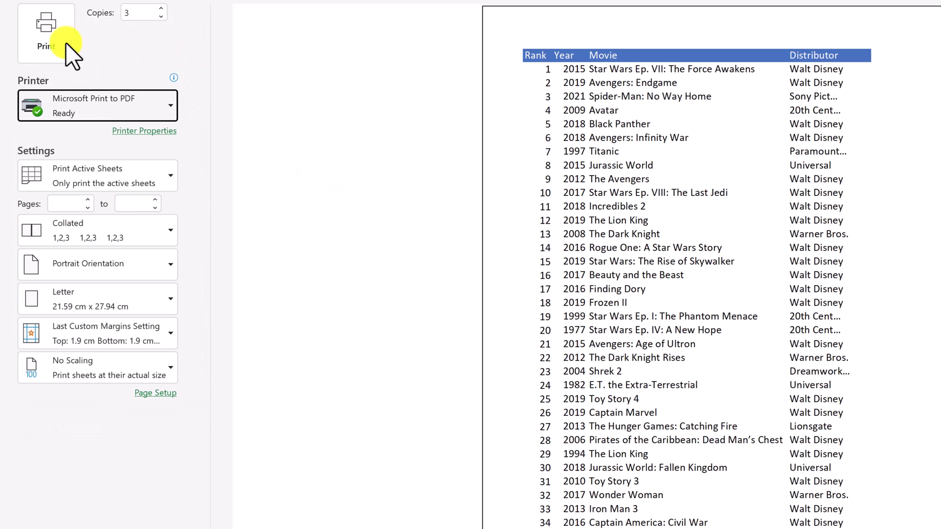
click(55, 47)
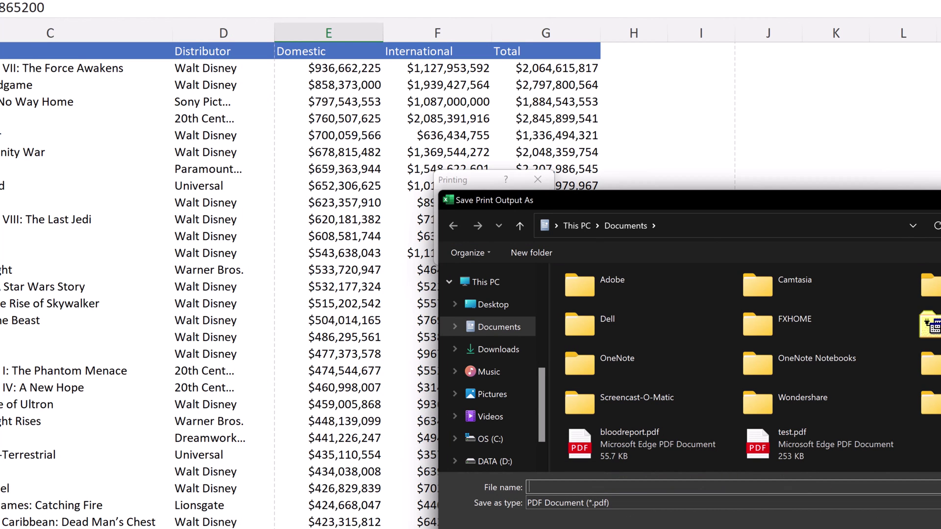
key(Escape)
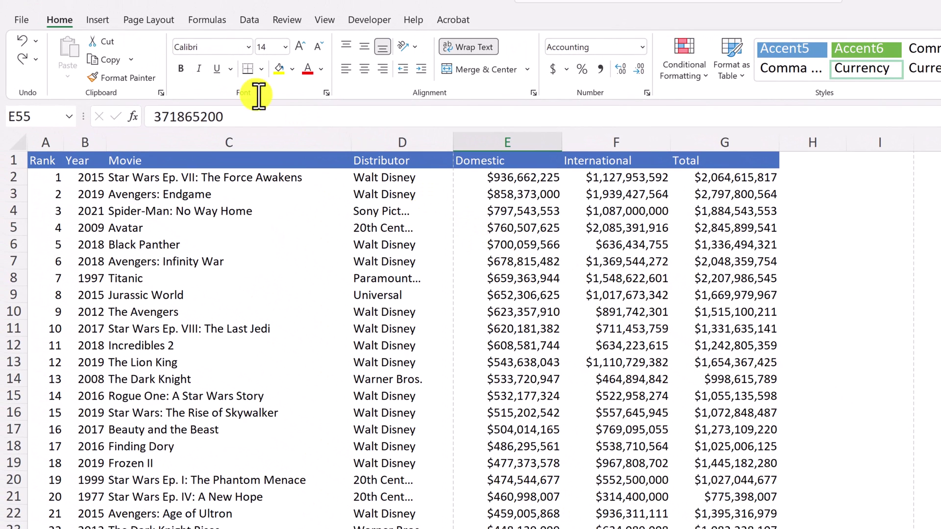
click(19, 21)
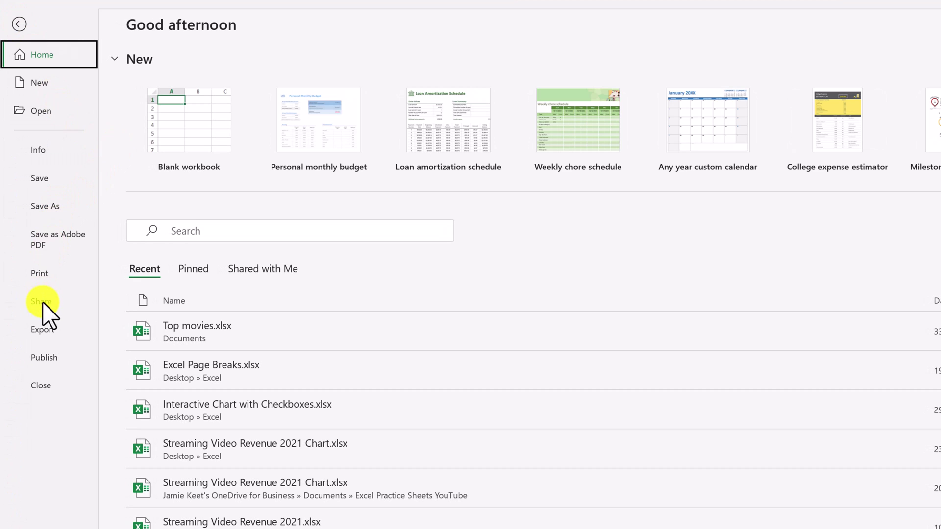
- Review the print preview, then return to the sheet and select the table A1:G16
click(51, 274)
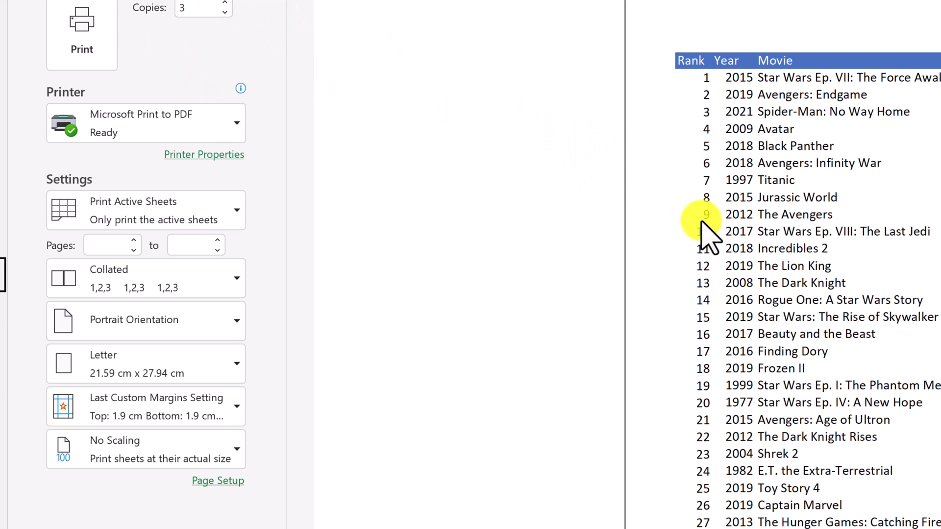
scroll(693, 294, down, 1)
scroll(702, 309, up, 1)
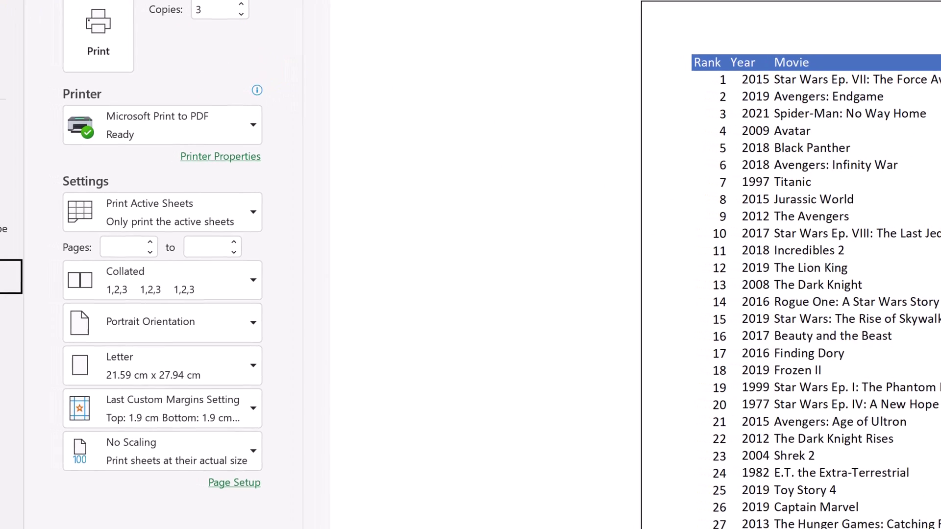
click(51, 19)
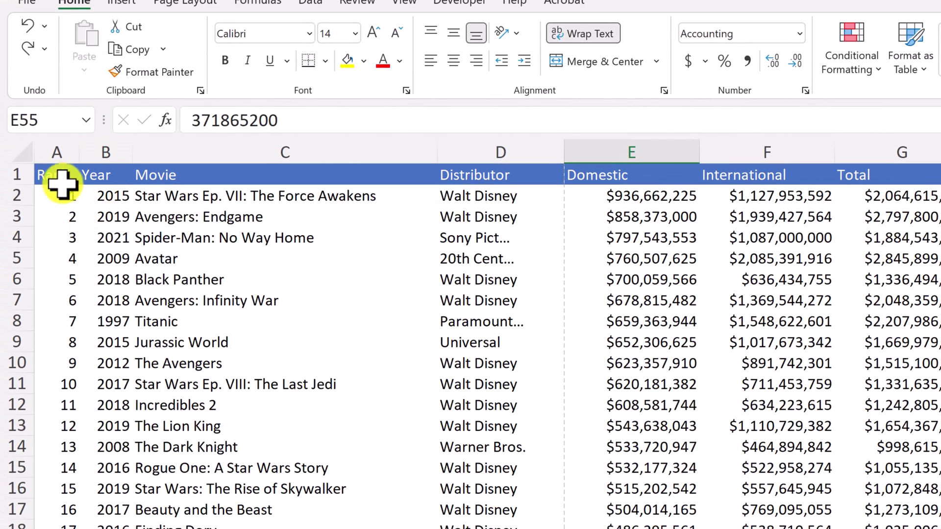
drag(63, 184, 875, 485)
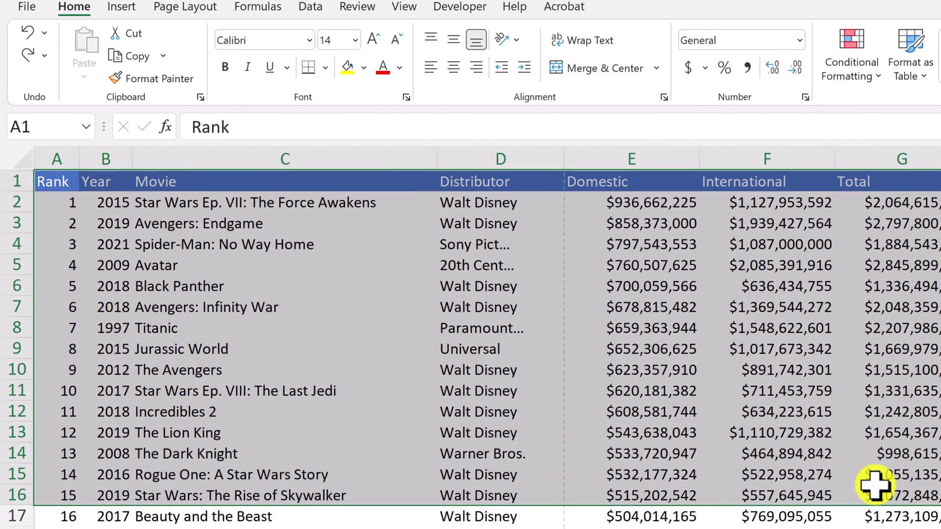
click(27, 9)
- Set the print range to Print Active Sheets after trying Print Selection and a starting page
click(48, 324)
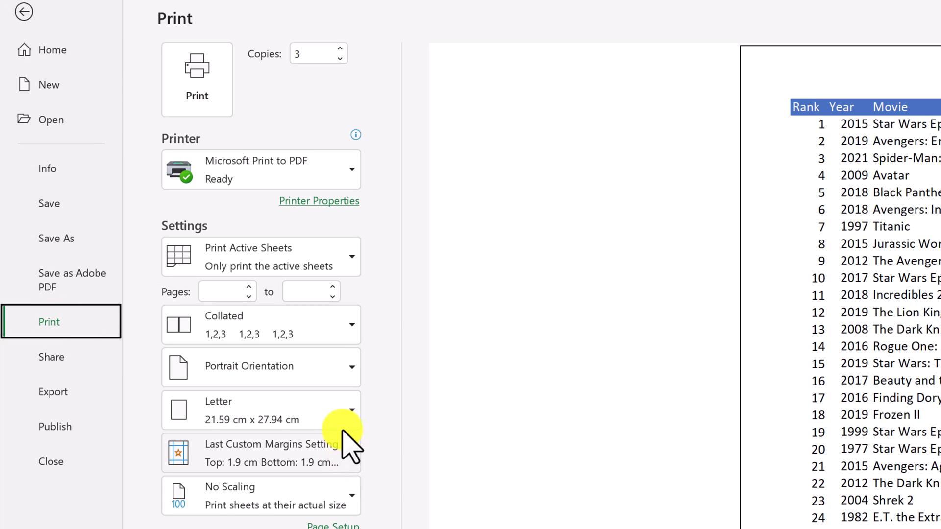
click(300, 252)
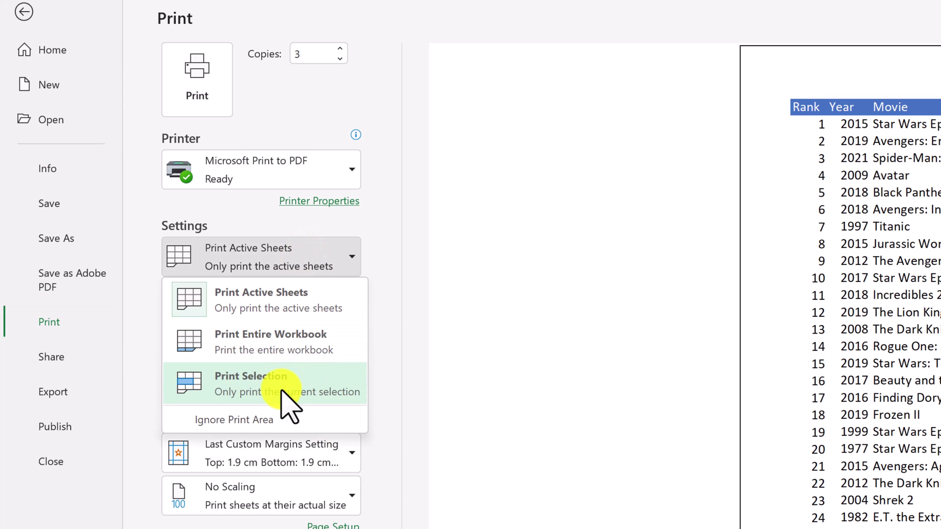
click(230, 388)
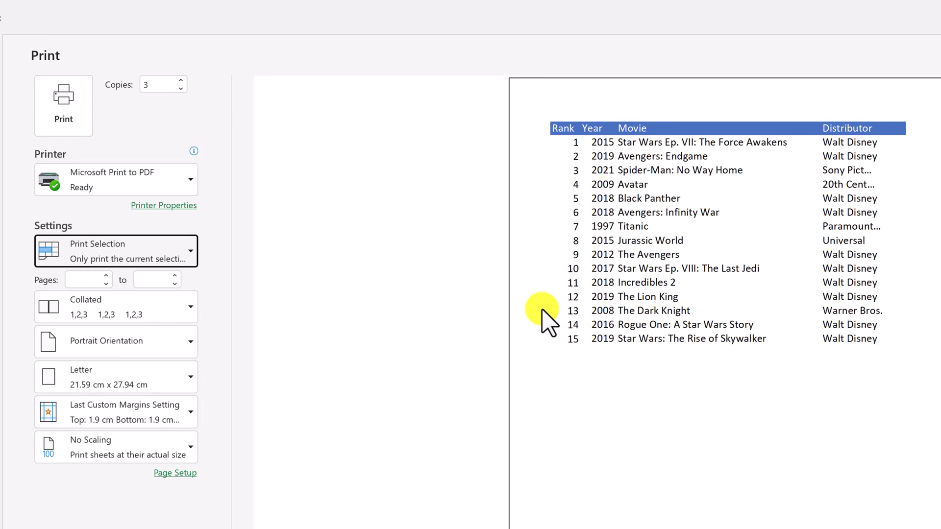
click(105, 284)
click(105, 284)
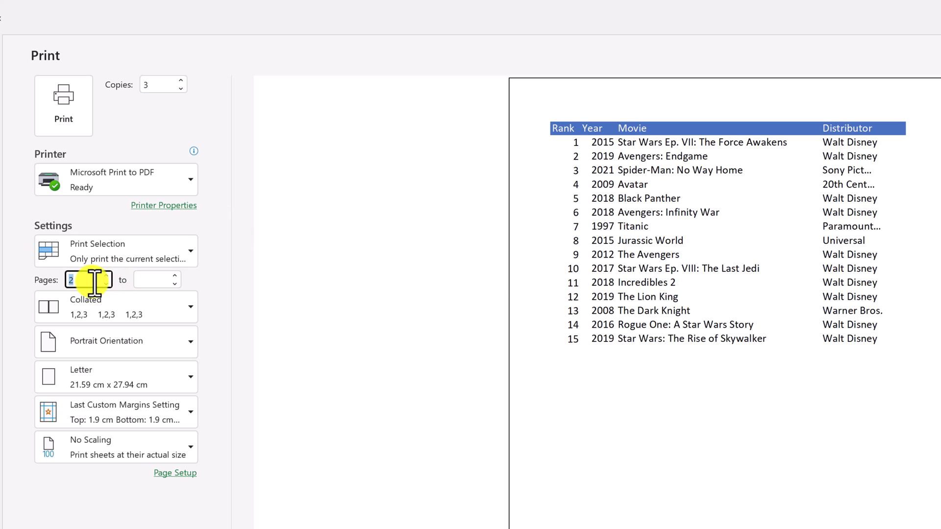
key(BackSpace)
click(201, 287)
click(185, 253)
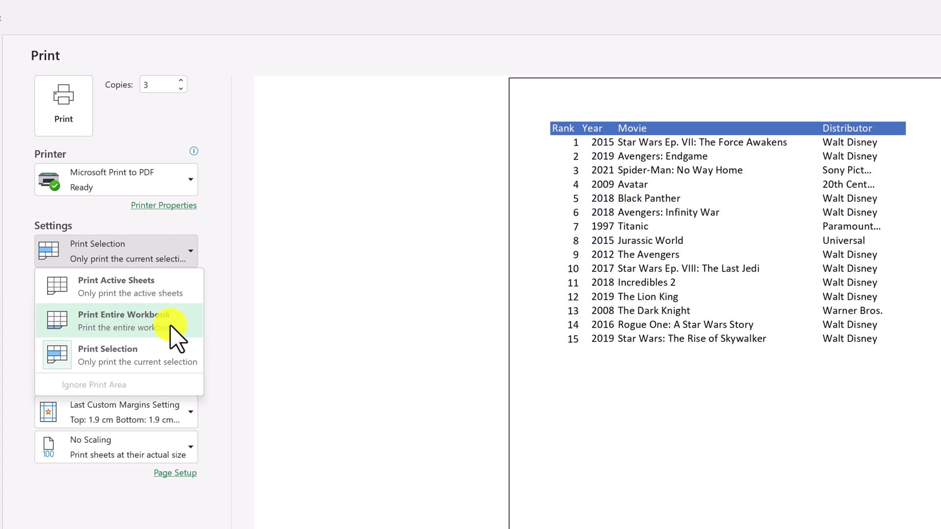
click(147, 288)
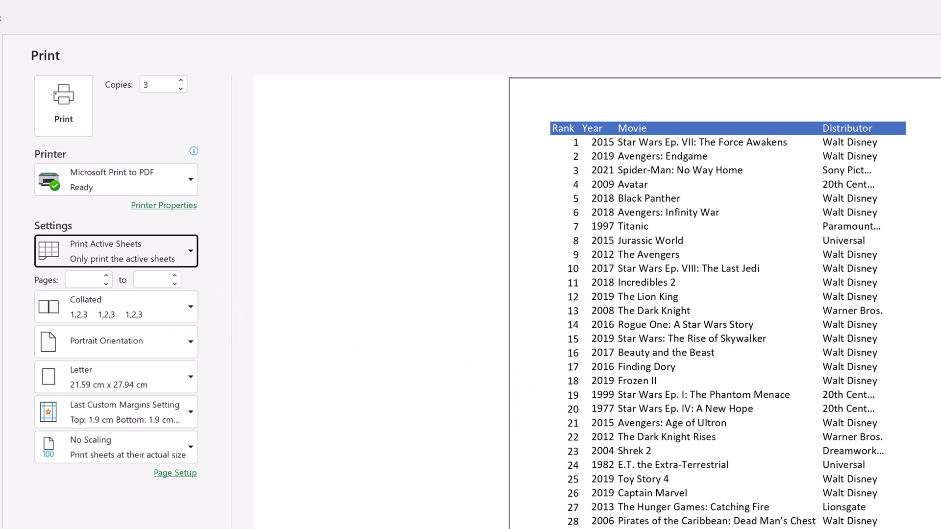
click(102, 317)
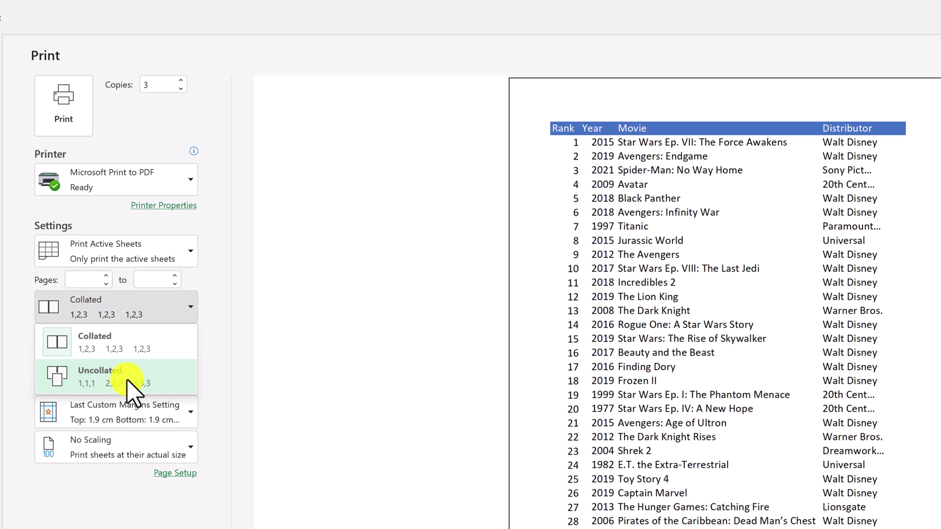
click(176, 390)
click(221, 400)
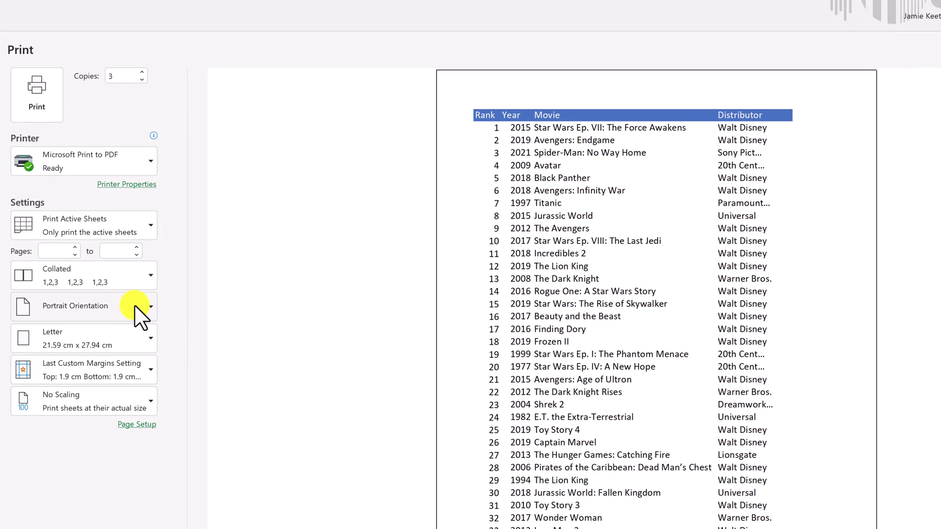
click(142, 307)
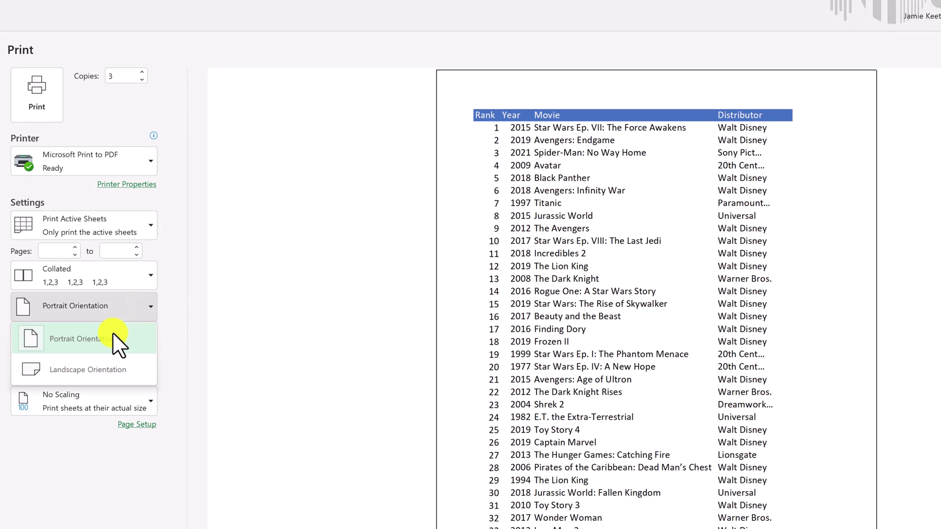
click(105, 369)
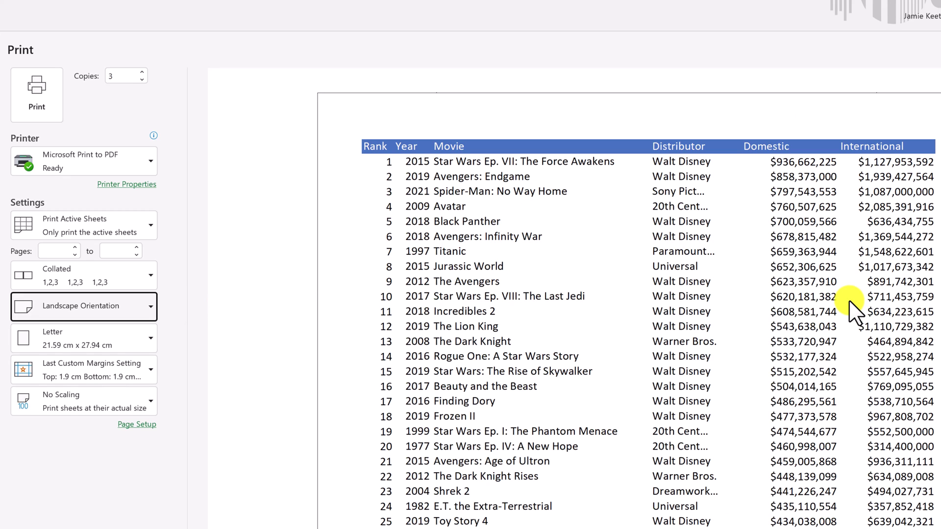
click(152, 308)
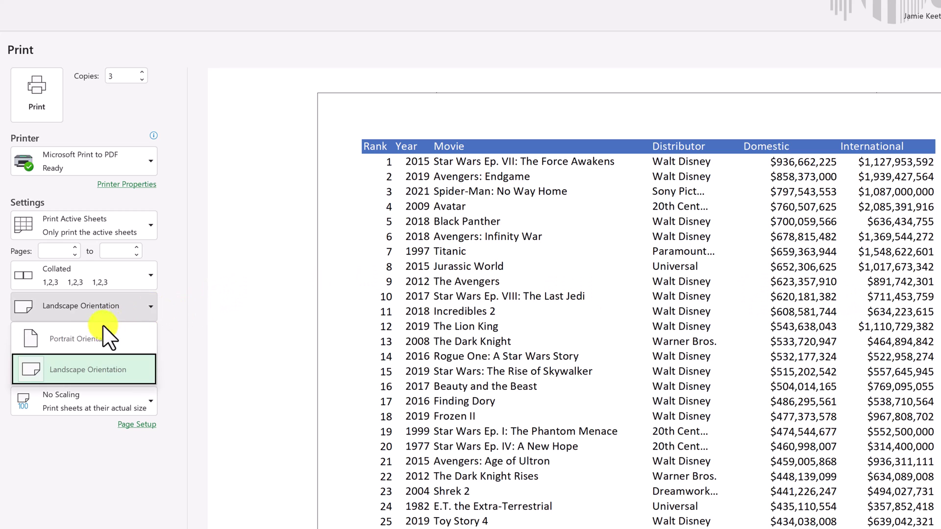
click(86, 339)
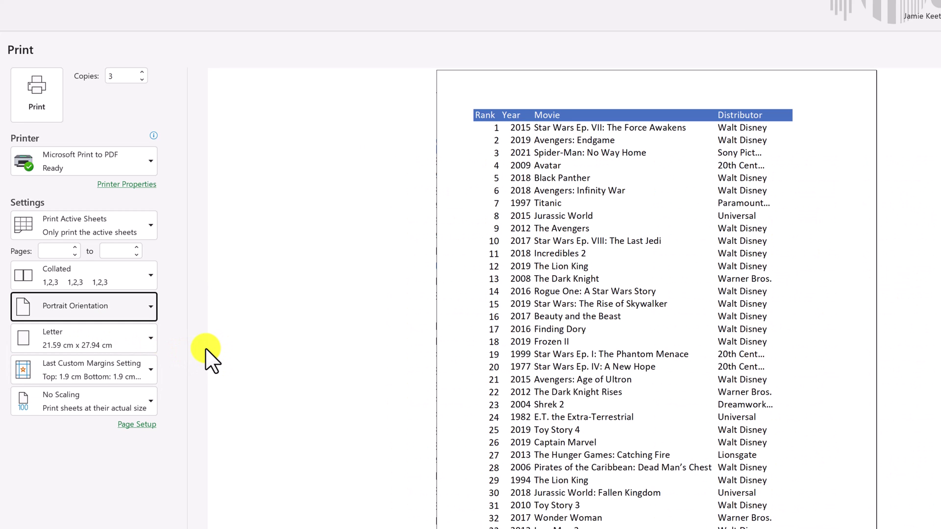
click(146, 345)
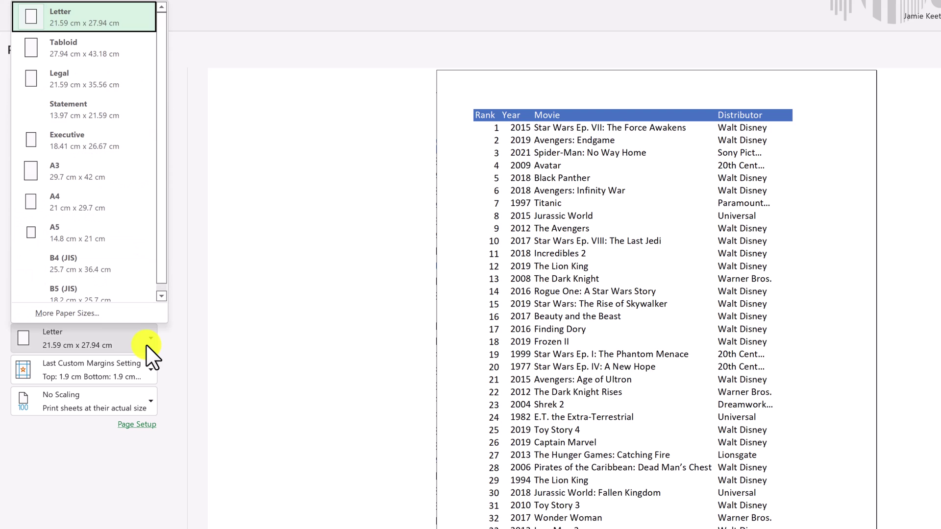
click(102, 81)
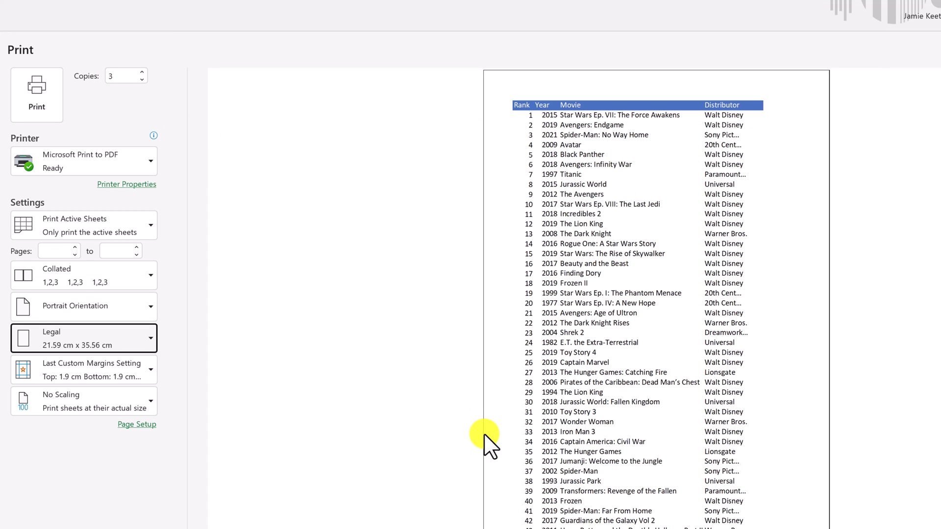
click(125, 345)
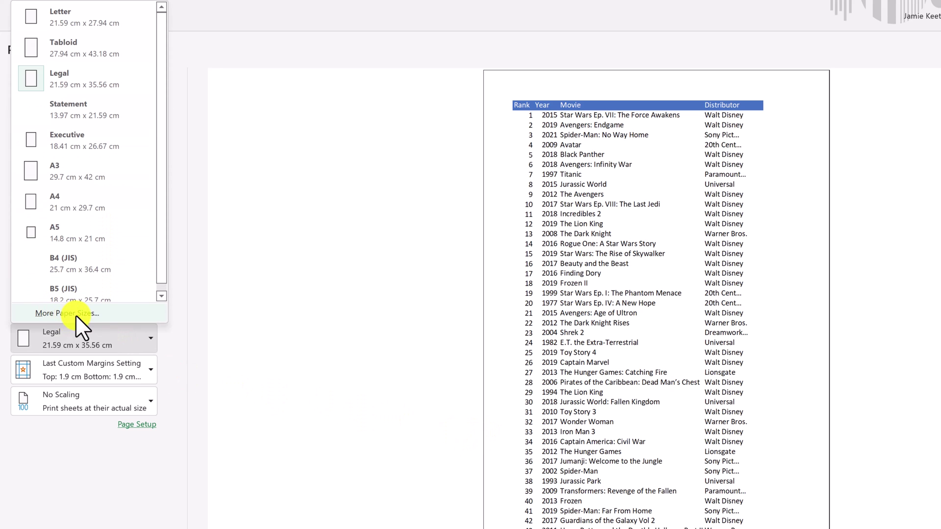
click(68, 313)
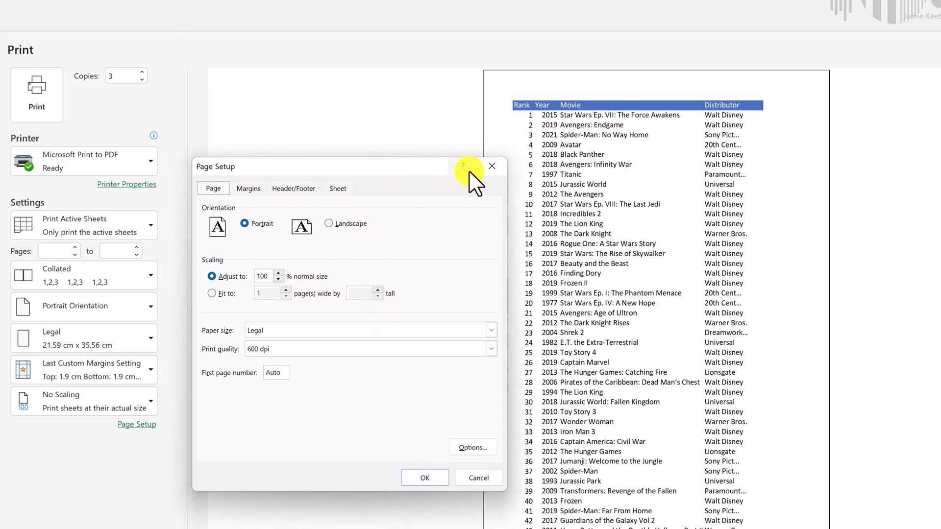
click(498, 170)
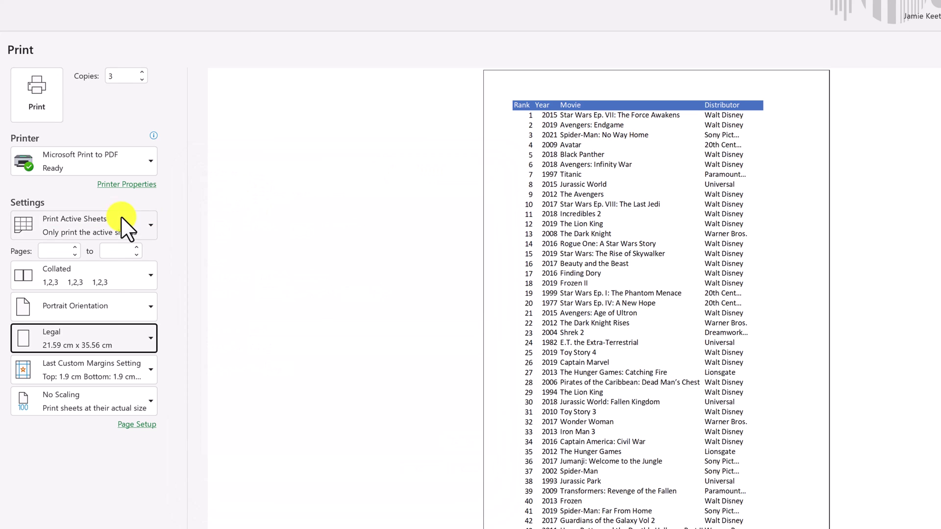
click(112, 343)
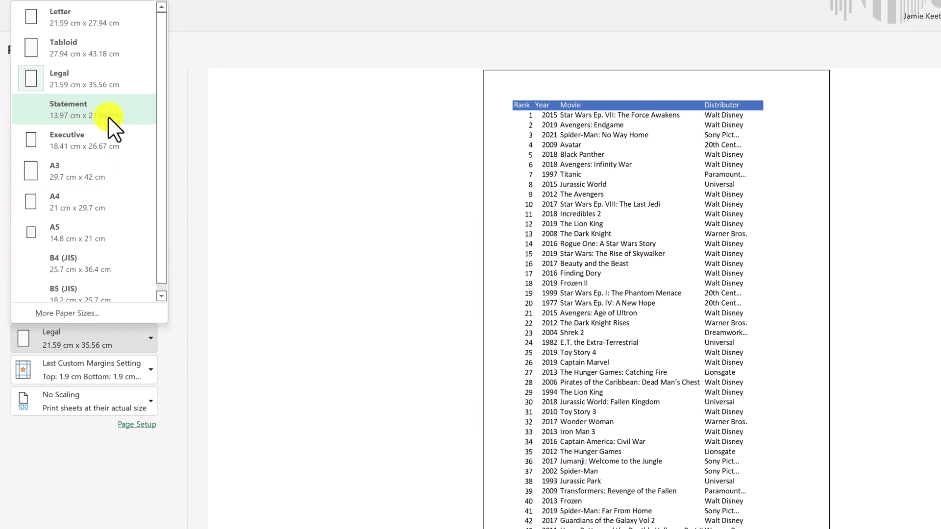
click(89, 19)
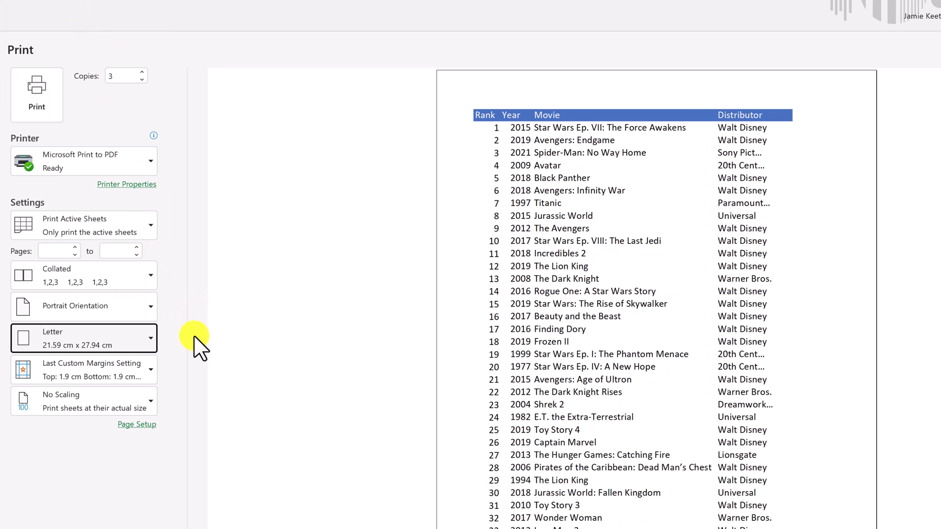
- Try the Normal and Wide margin presets, then apply Custom Margins with a 2 cm top
click(136, 371)
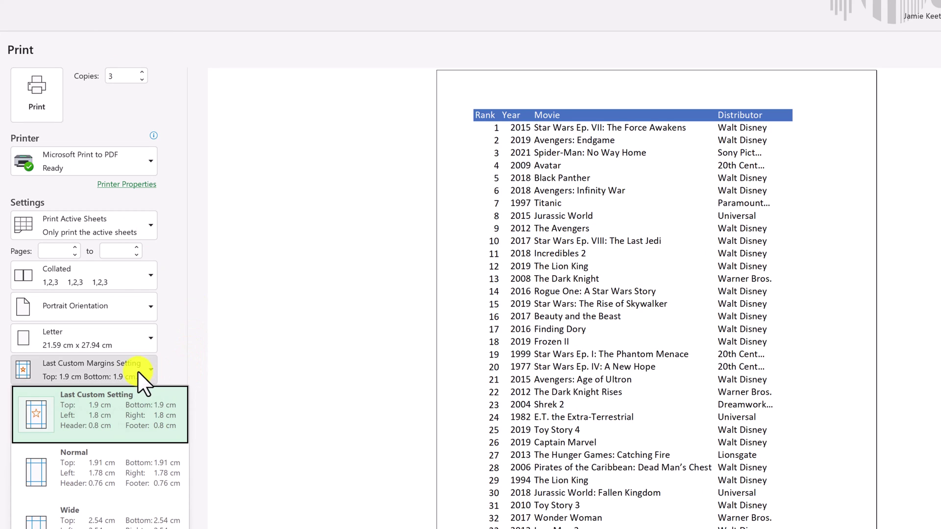
click(98, 466)
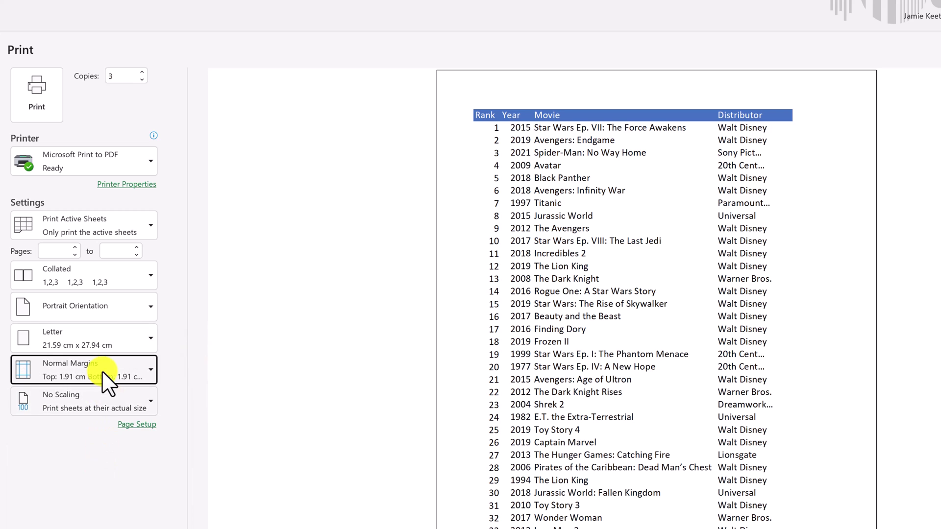
click(126, 370)
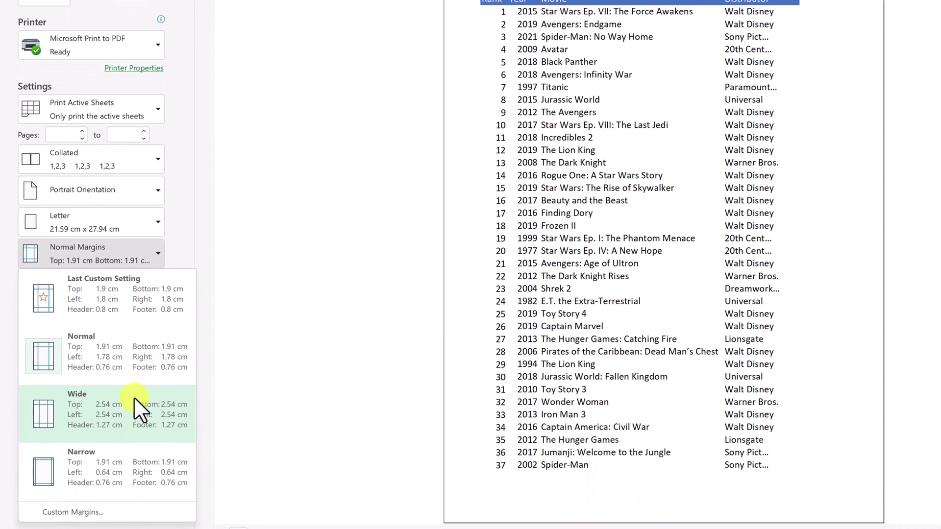
click(133, 409)
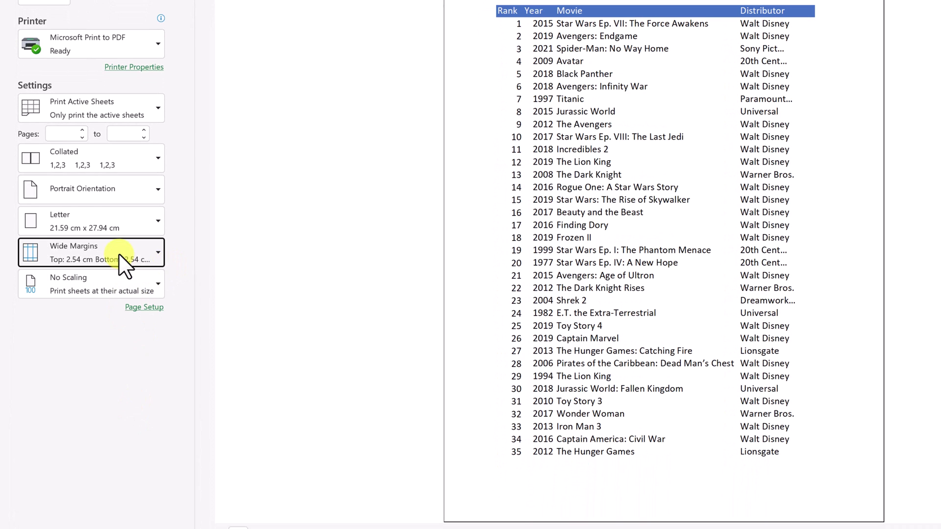
click(119, 254)
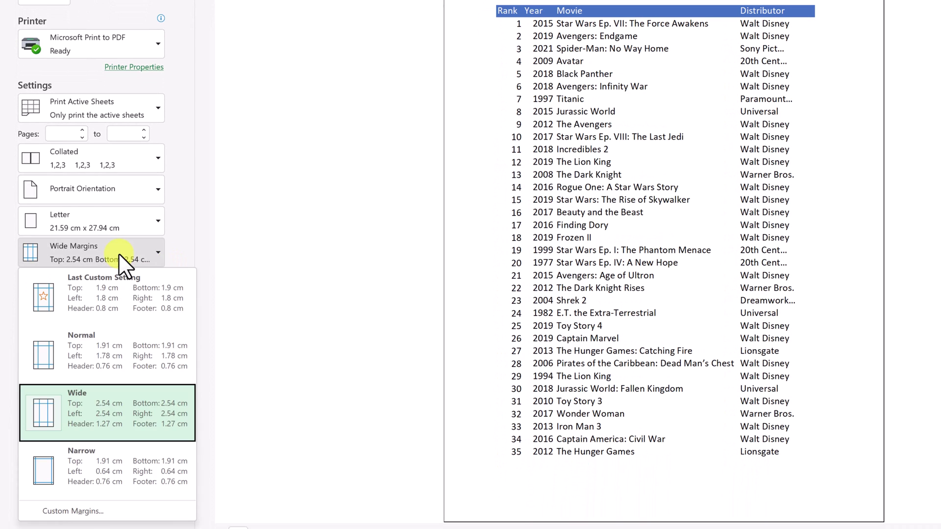
click(76, 510)
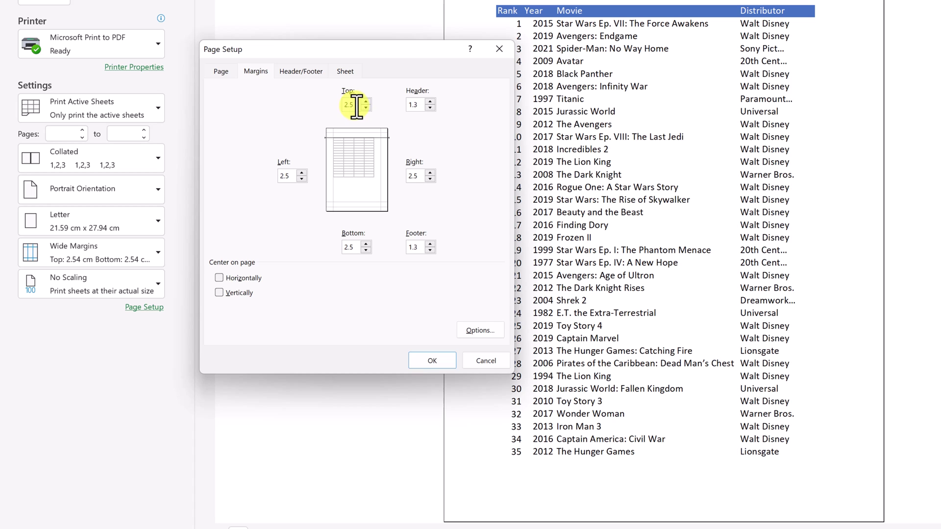
drag(354, 105, 327, 103)
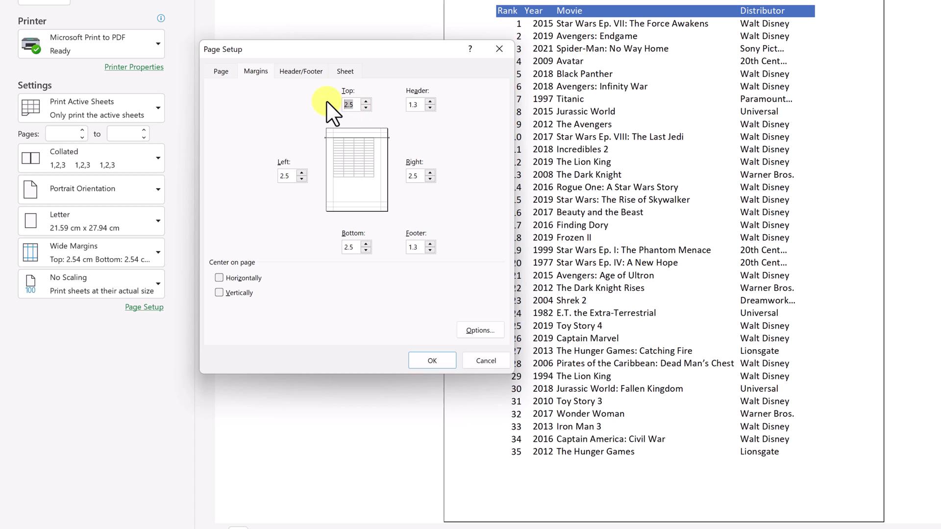
click(431, 362)
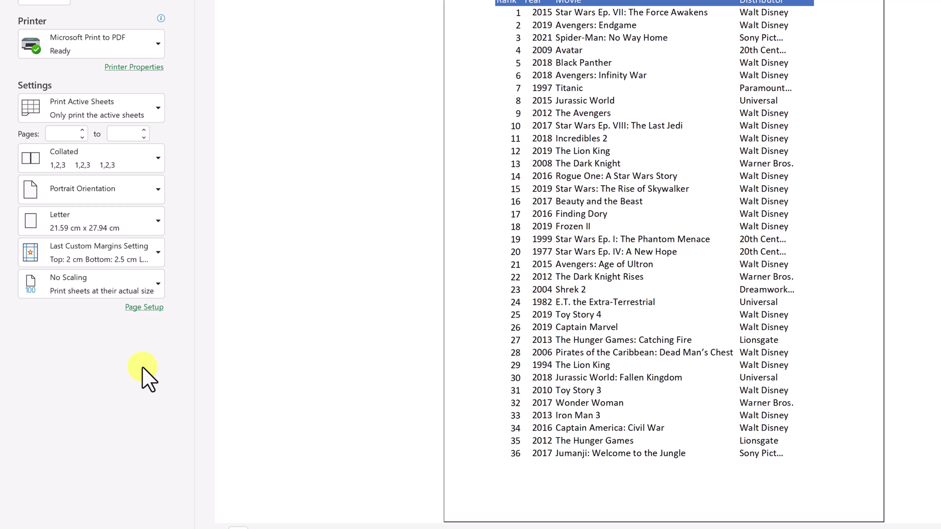
click(154, 290)
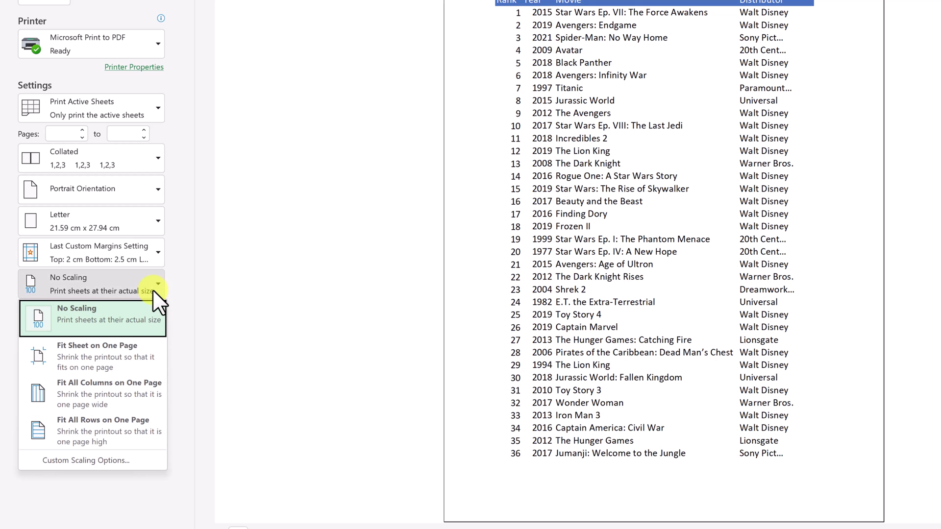
click(138, 351)
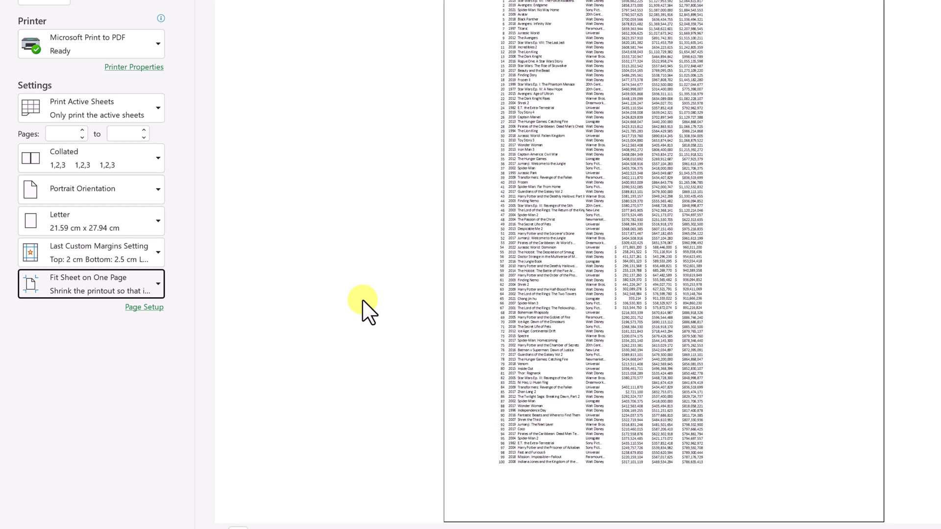
click(157, 287)
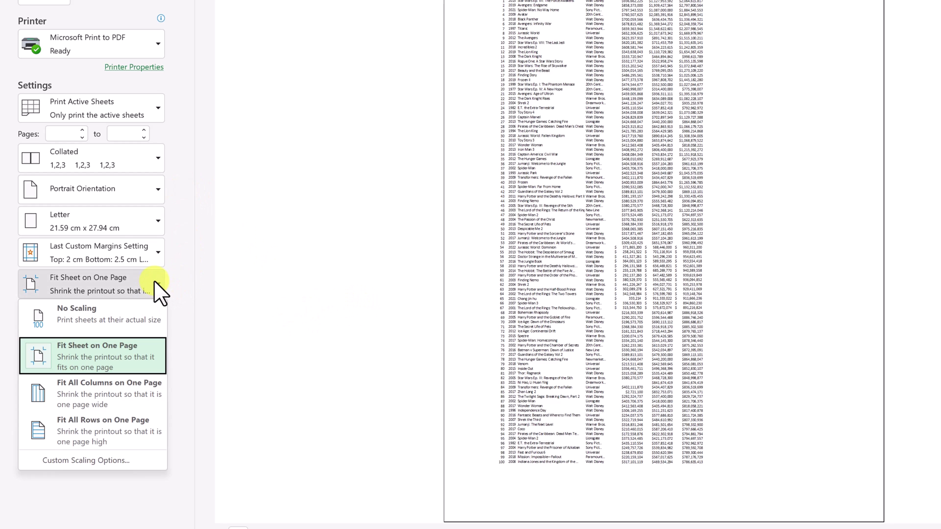
click(107, 403)
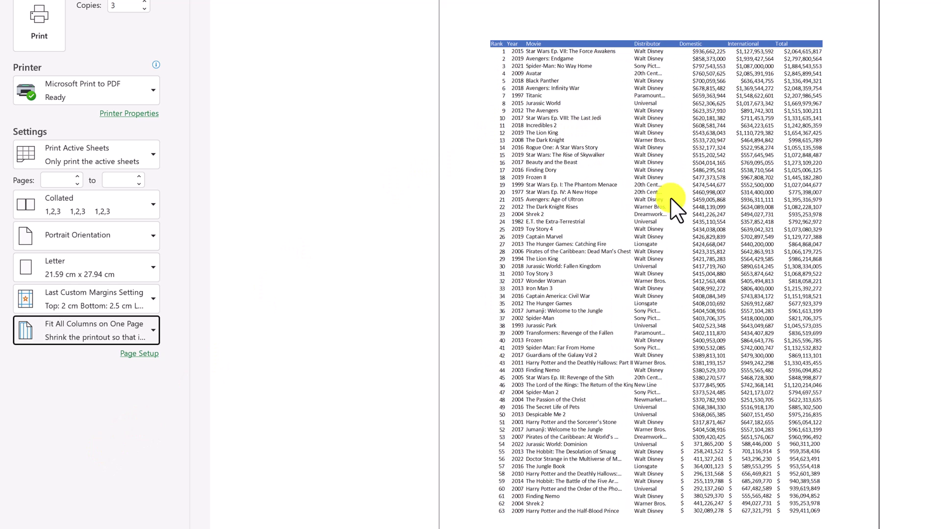
scroll(656, 224, down, 3)
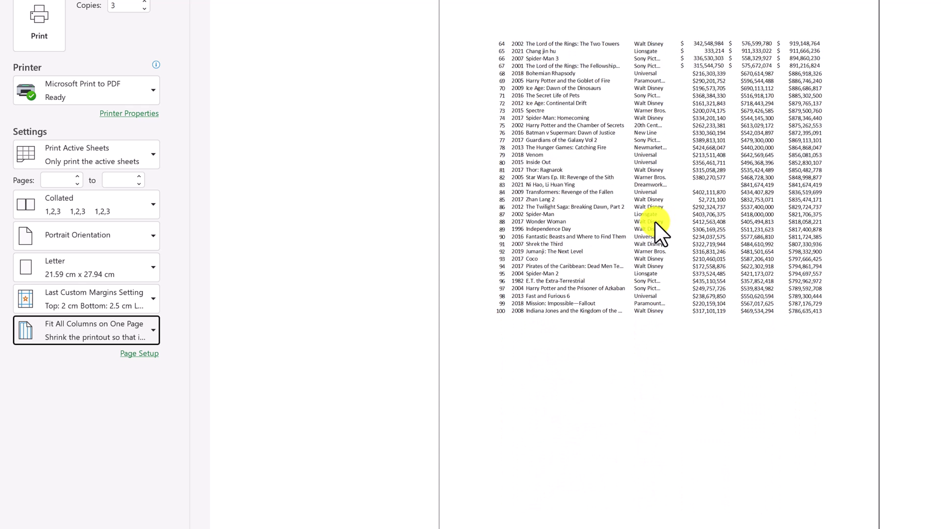
scroll(655, 223, up, 3)
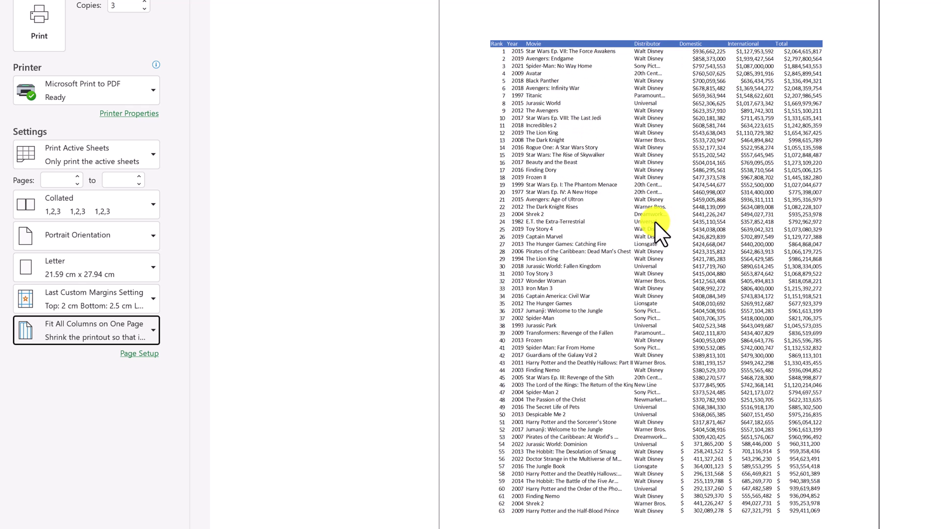
scroll(661, 233, down, 3)
scroll(657, 225, up, 3)
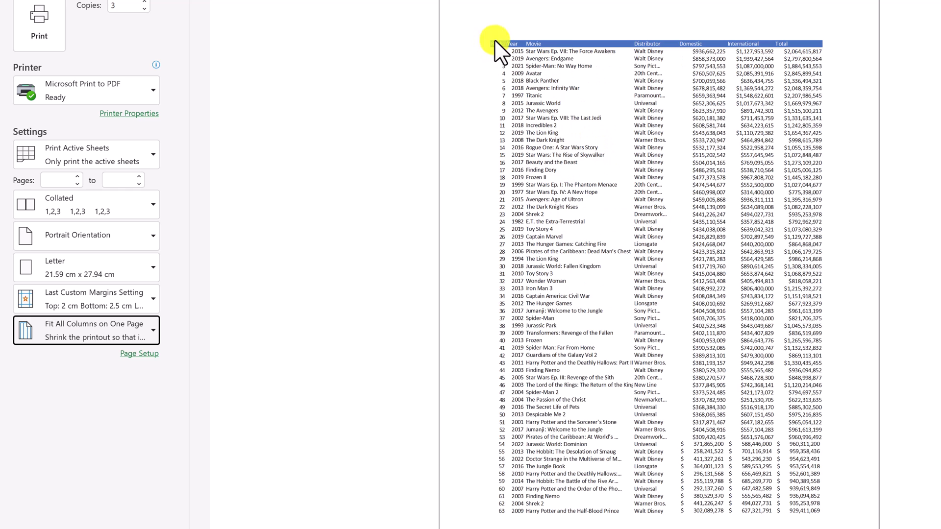
scroll(588, 269, down, 3)
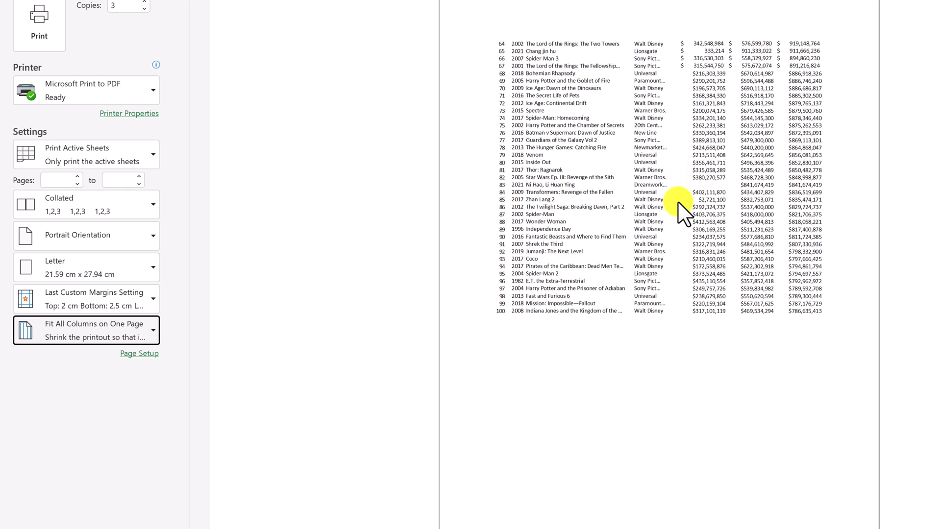
scroll(678, 201, up, 1)
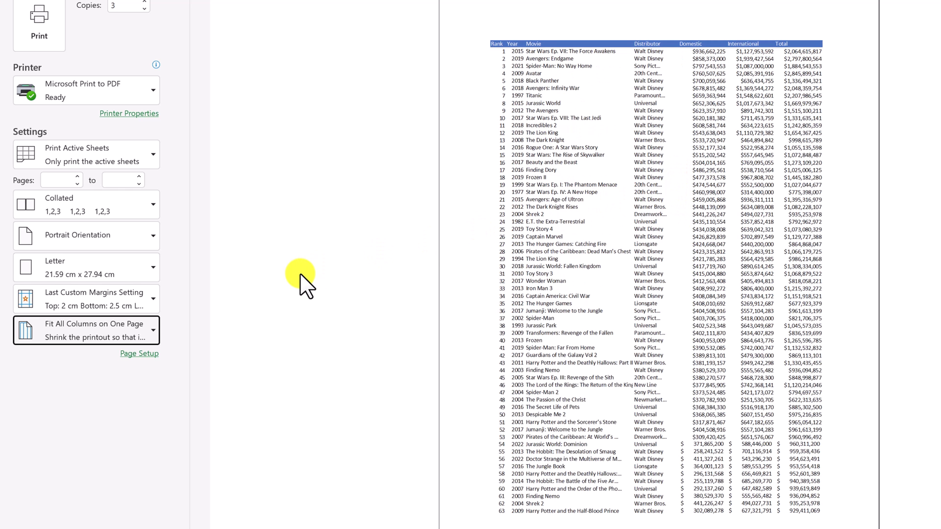
- Switch to No Scaling, then set Page Setup to Landscape with Adjust to 70%
click(128, 325)
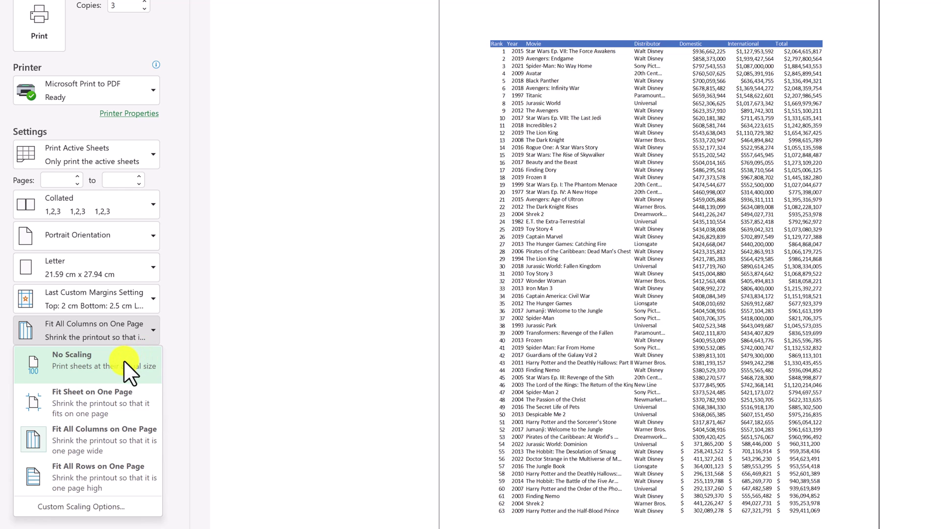
click(56, 372)
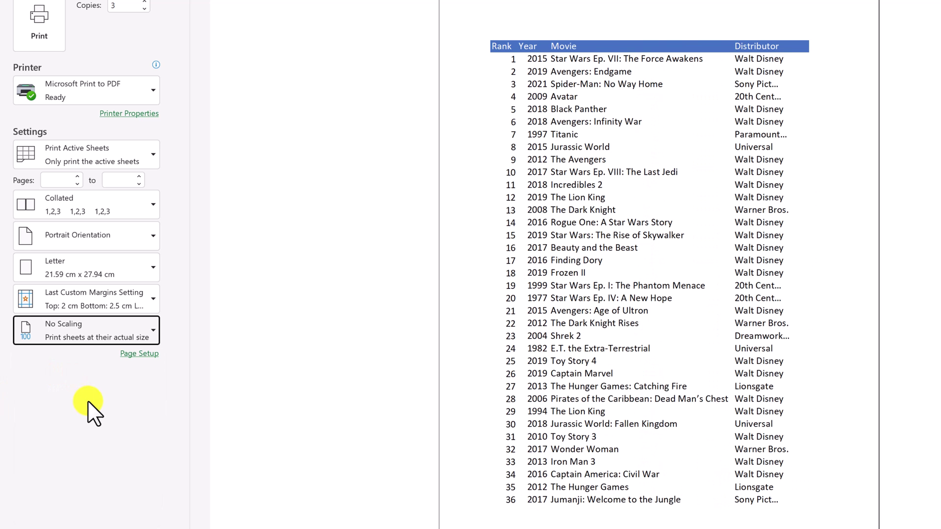
click(145, 355)
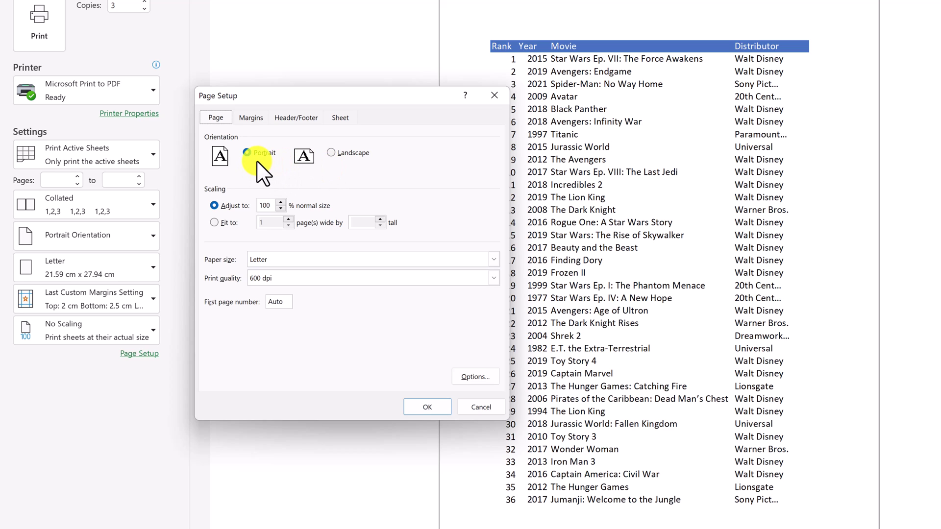
click(330, 152)
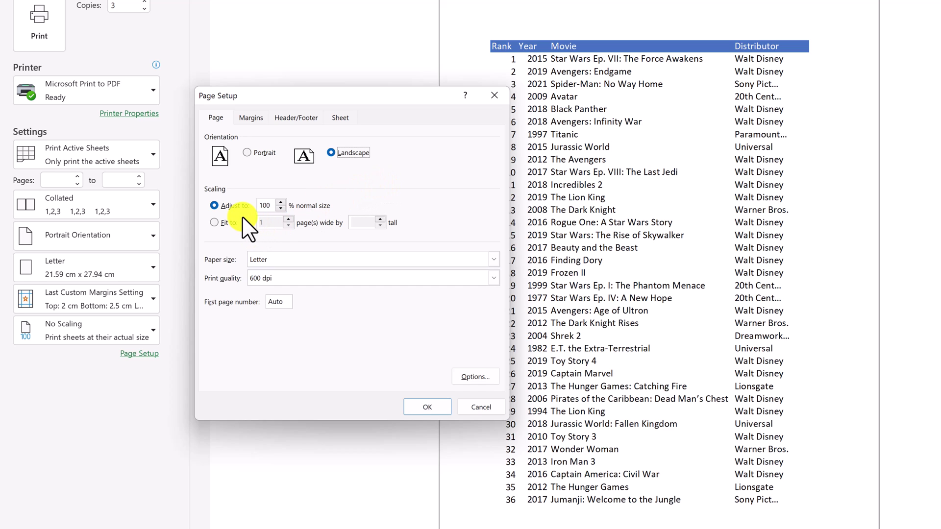
click(280, 209)
text(70)
click(429, 413)
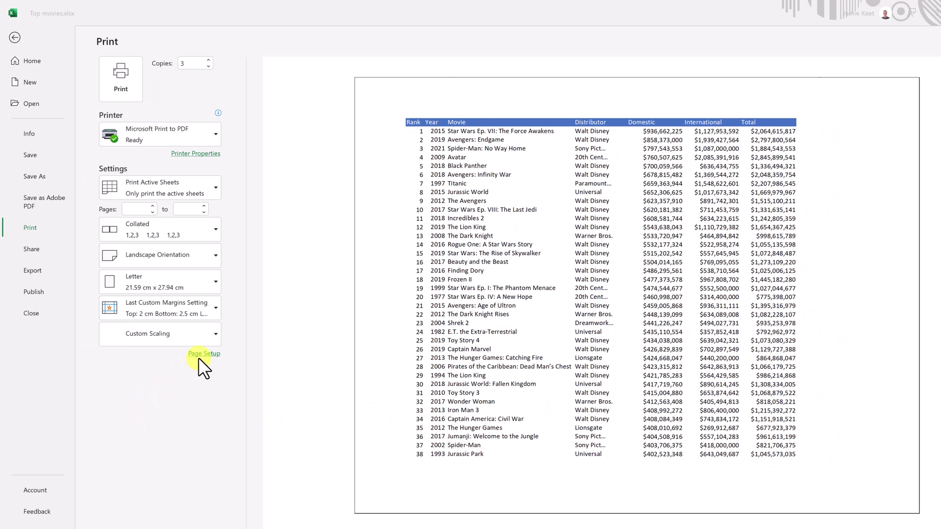
- Tick Center on page Horizontally in Page Setup Margins, apply it, then reopen the Margins tab
click(203, 354)
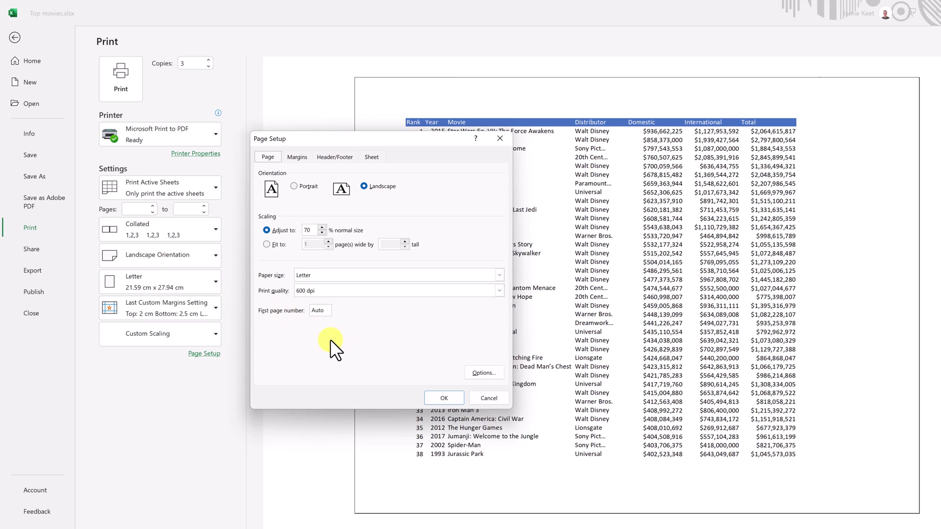
click(297, 157)
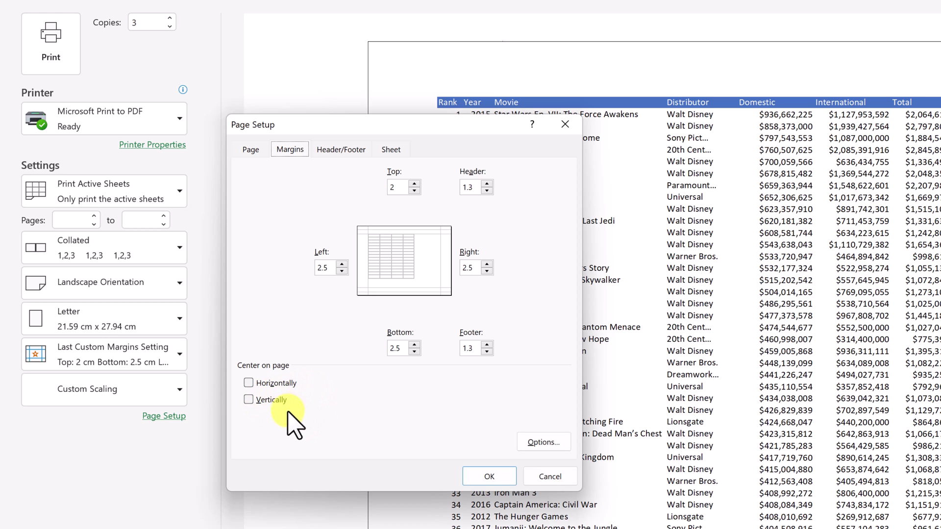
click(249, 384)
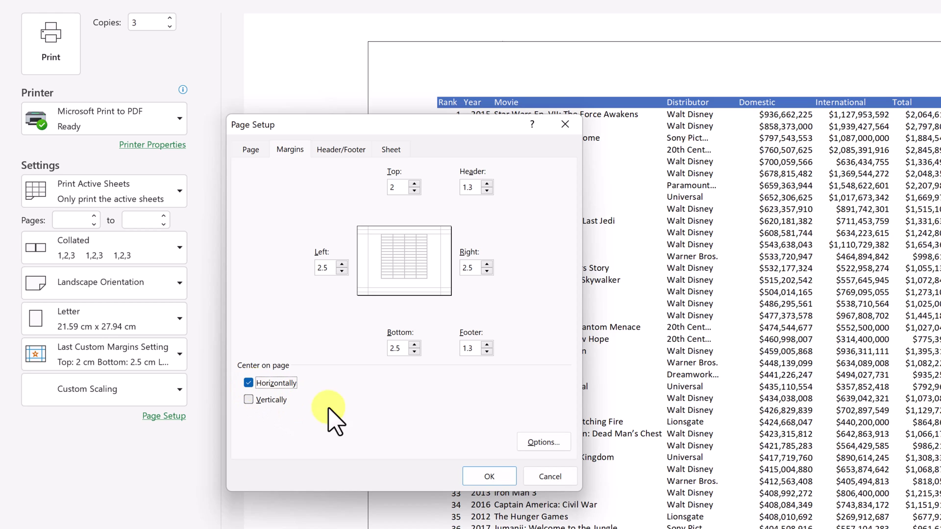
click(490, 477)
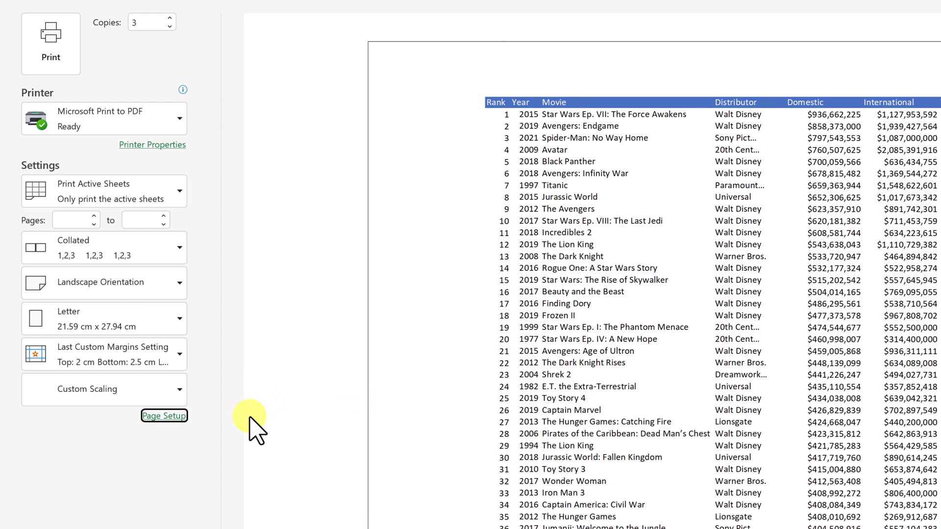
click(159, 416)
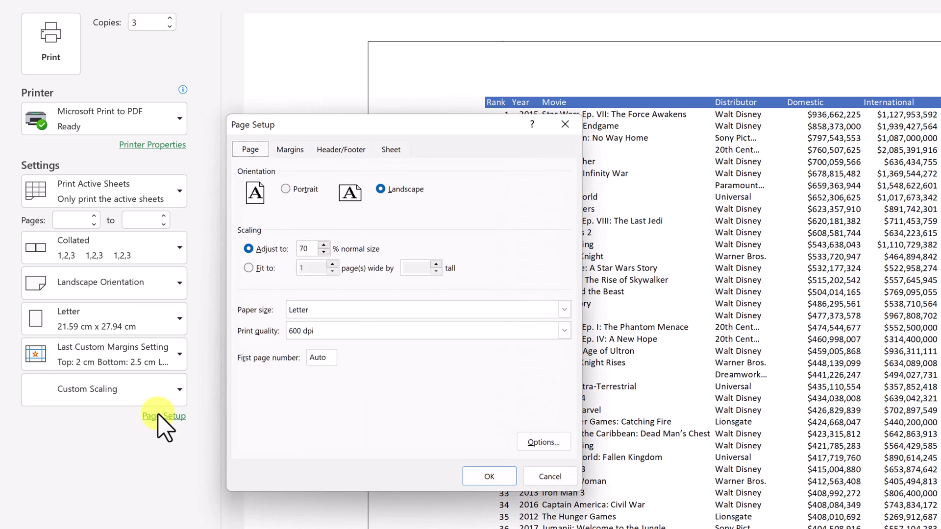
click(291, 149)
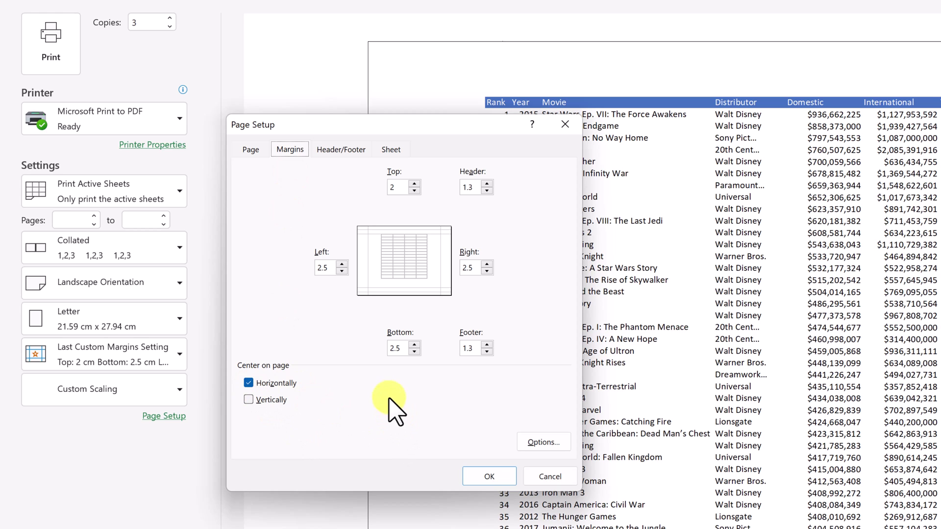
- Choose the 'Page 1 of ?' footer on the Header/Footer tab, leaving the header unchanged
click(335, 152)
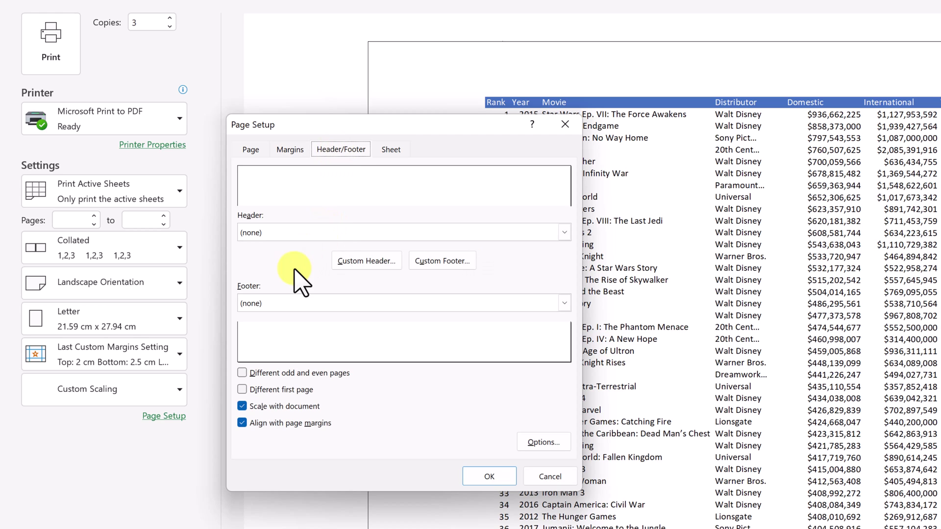
click(312, 232)
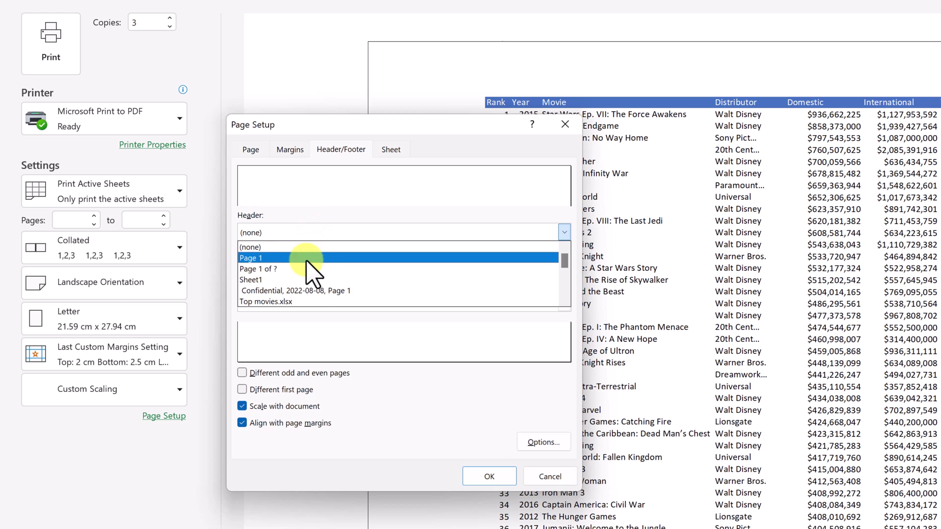
click(377, 458)
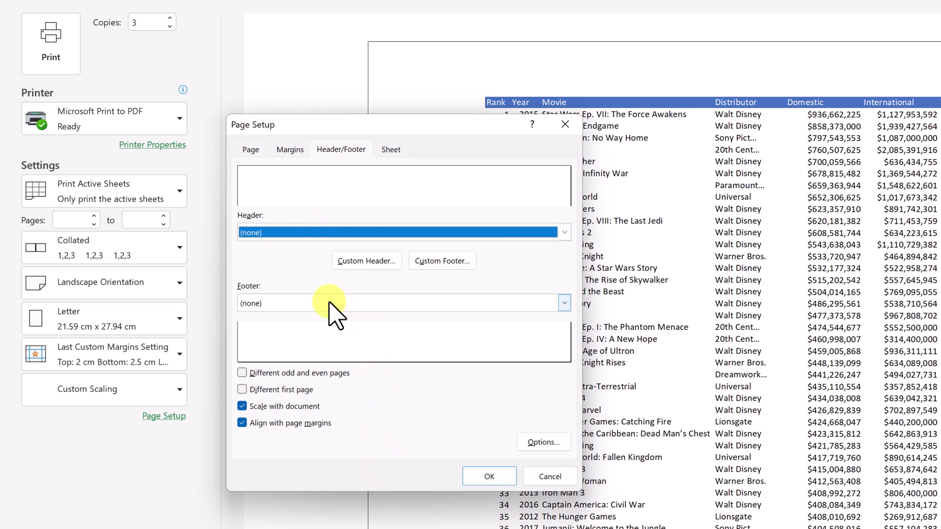
click(329, 302)
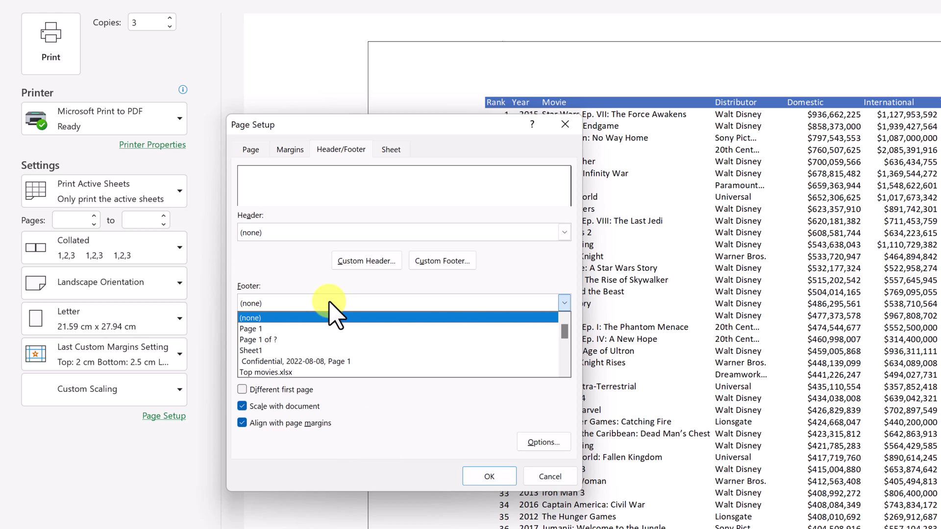
click(321, 340)
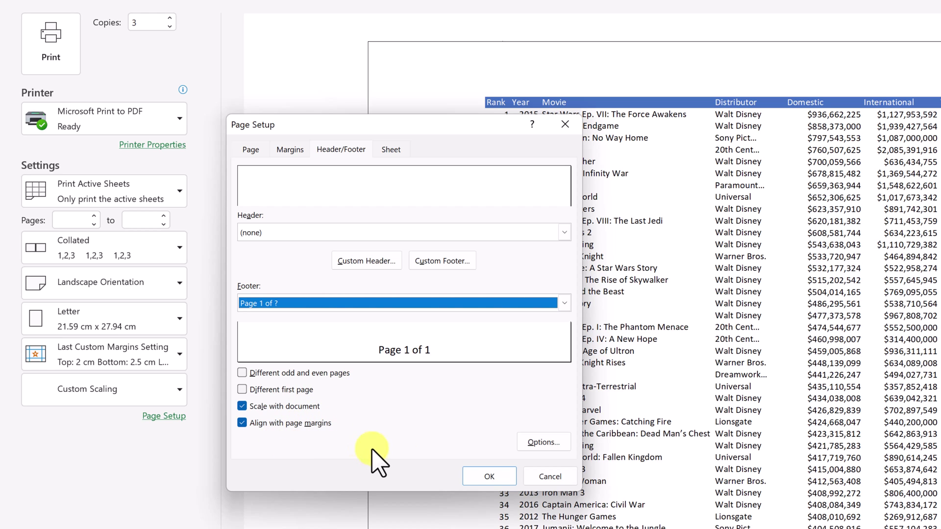
- Apply the 'Page 1 of ?' footer, confirm 'Page 1 of 3' in the preview, and reopen header/footer settings
click(506, 480)
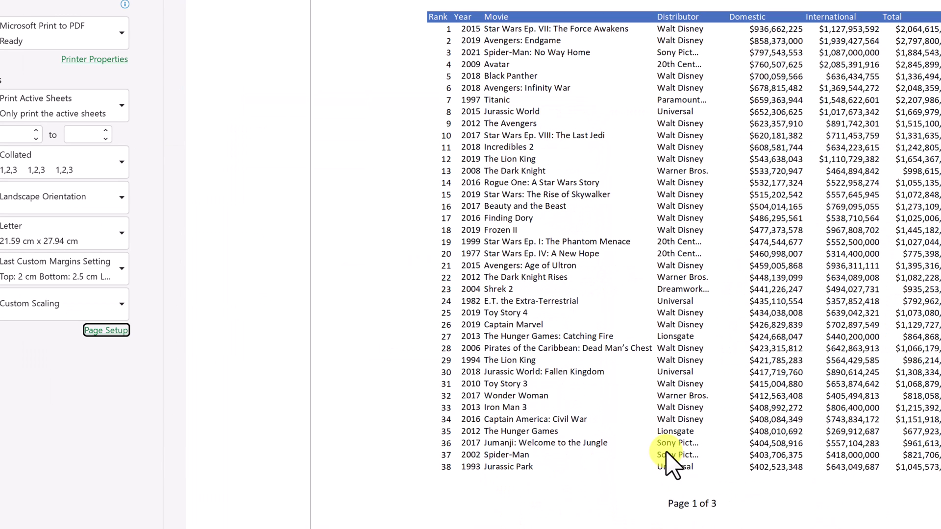
scroll(669, 407, down, 2)
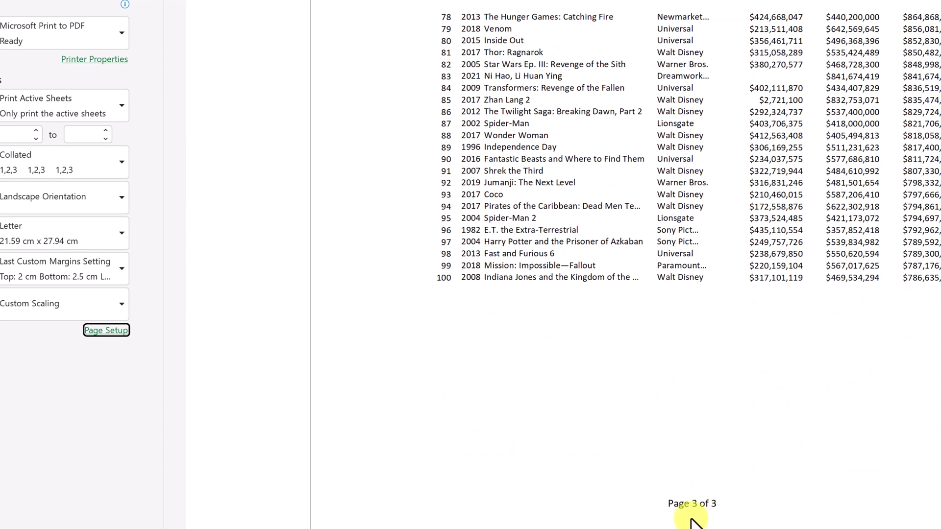
scroll(695, 510, up, 2)
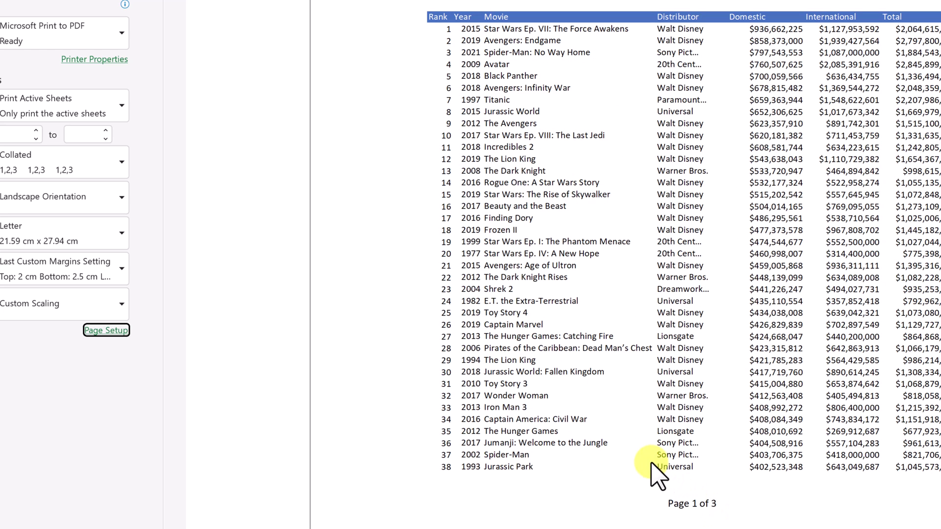
click(107, 332)
click(286, 69)
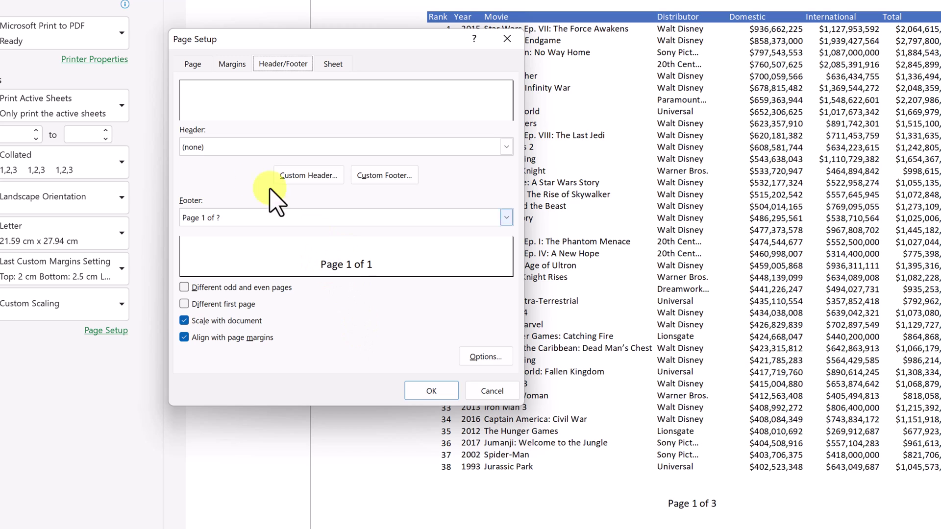
- Close the Custom Header editor unchanged and bring up Page Setup's Sheet settings
click(309, 177)
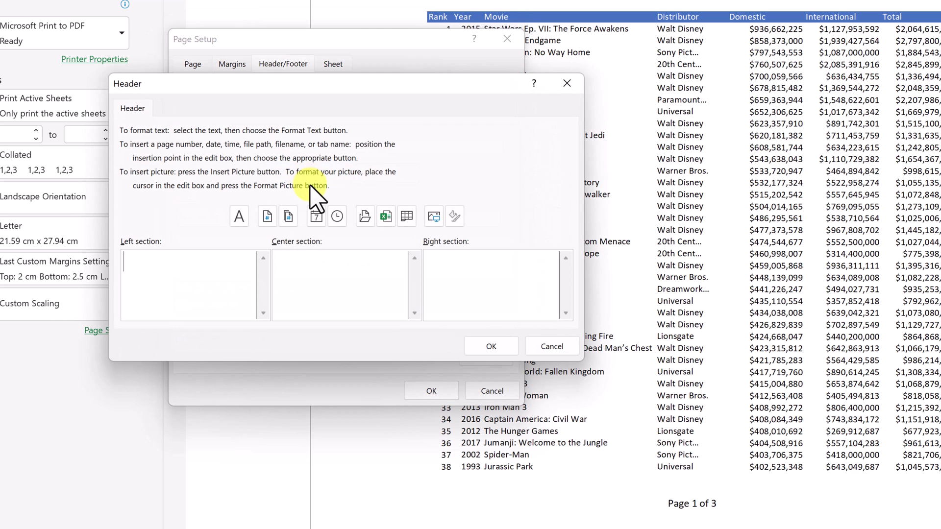
click(576, 83)
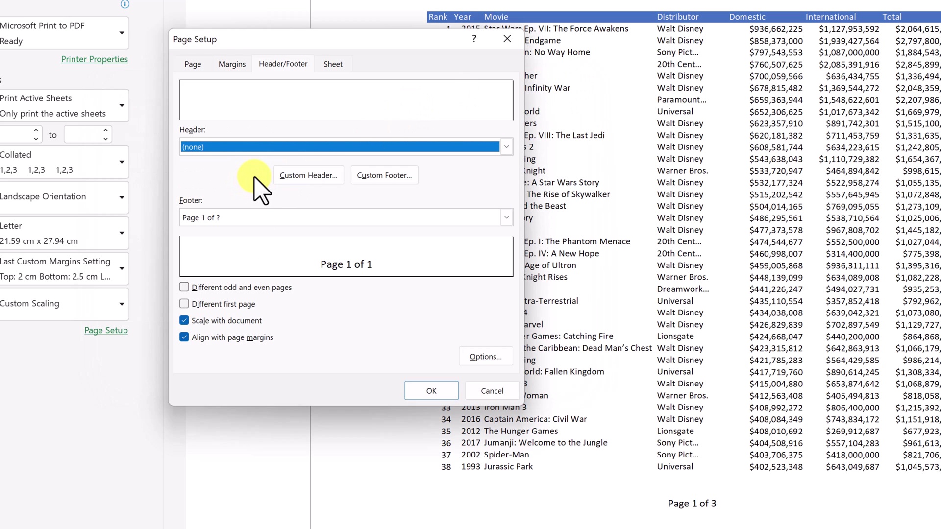
click(334, 65)
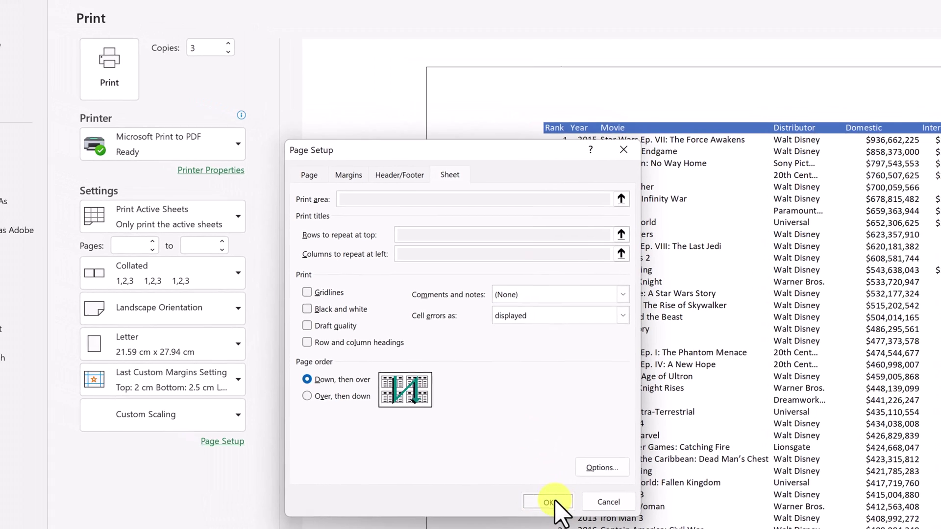
- Apply the page setup, then set Print Titles rows to repeat at top to $1:$1
click(503, 488)
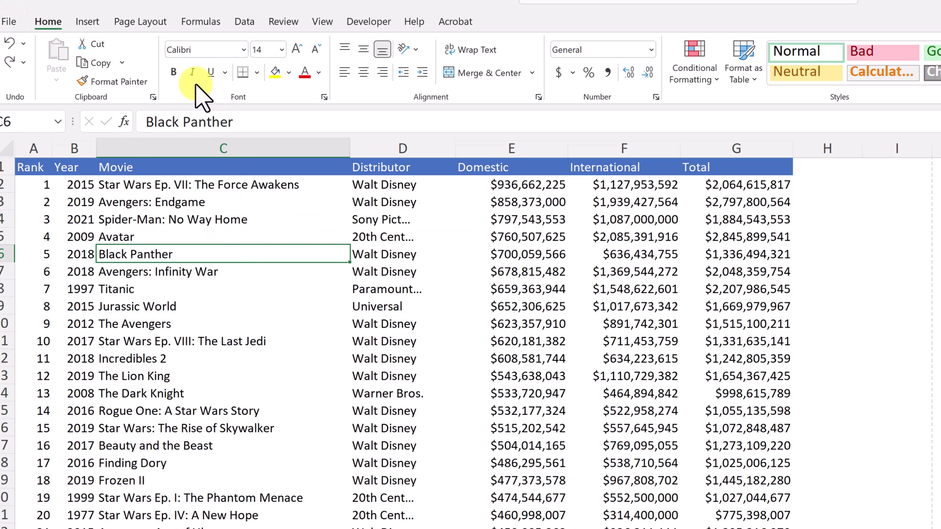
click(145, 22)
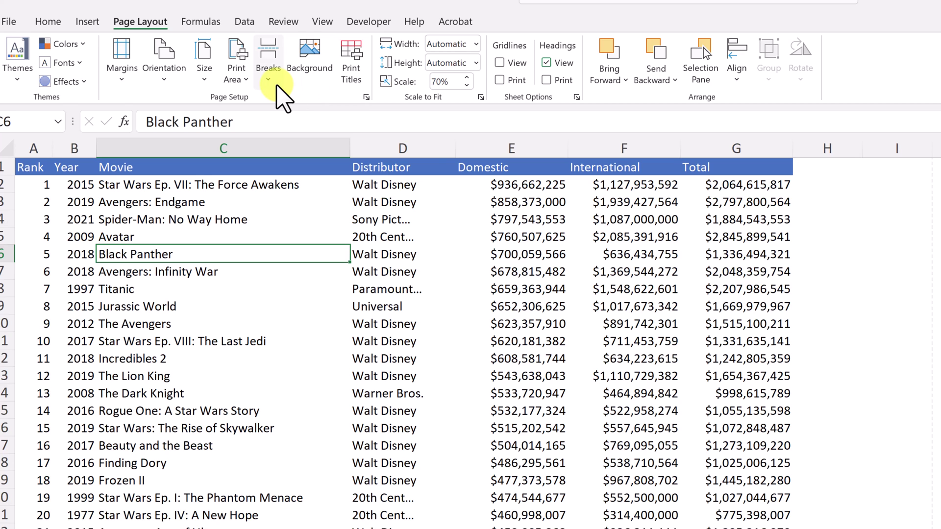
click(357, 78)
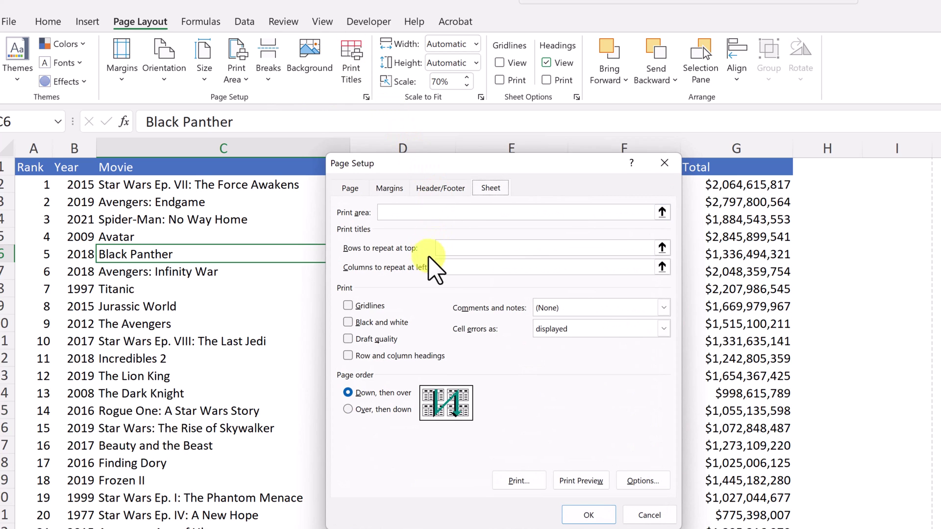
click(439, 248)
click(662, 248)
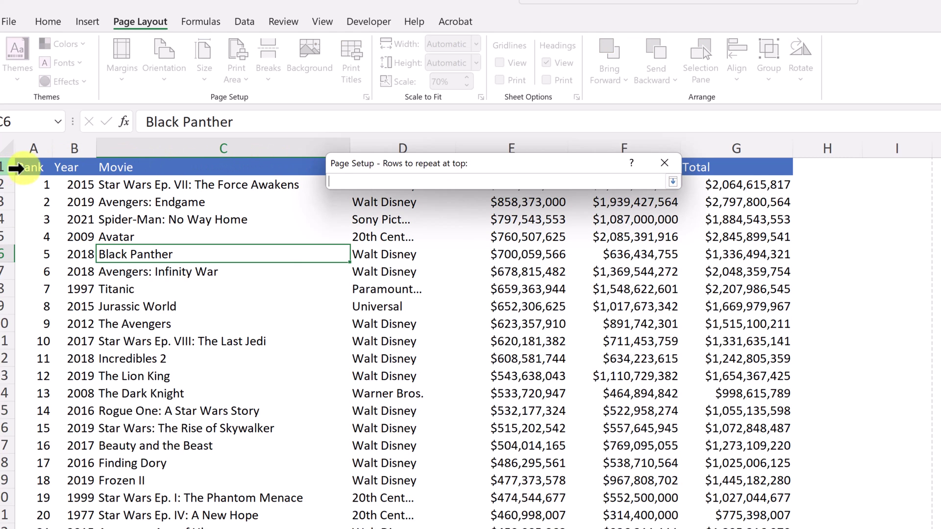
drag(21, 168, 769, 168)
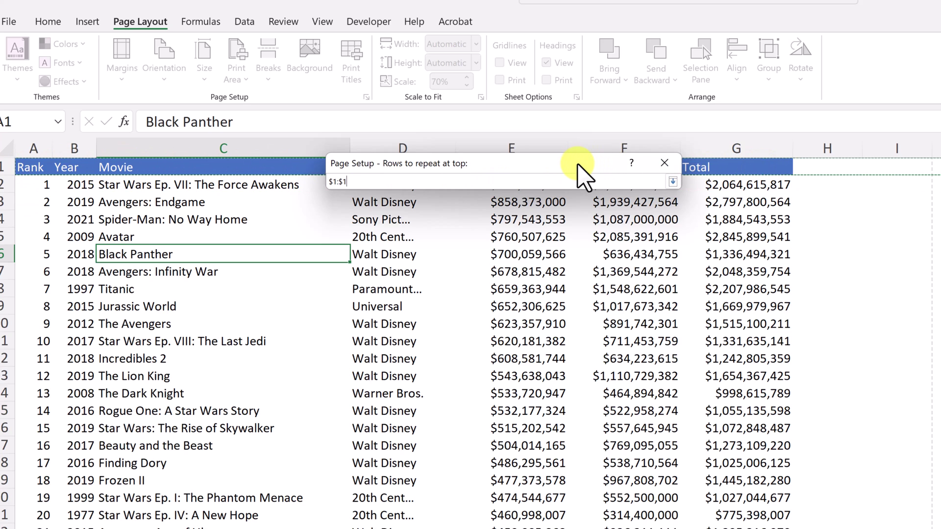
key(Return)
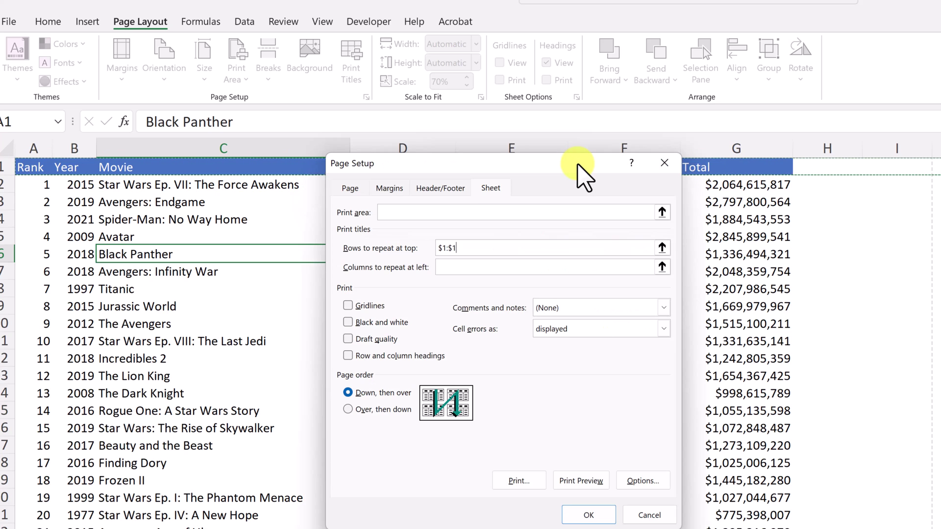
- Scroll through the print preview to check the header row repeats on later pages
click(593, 484)
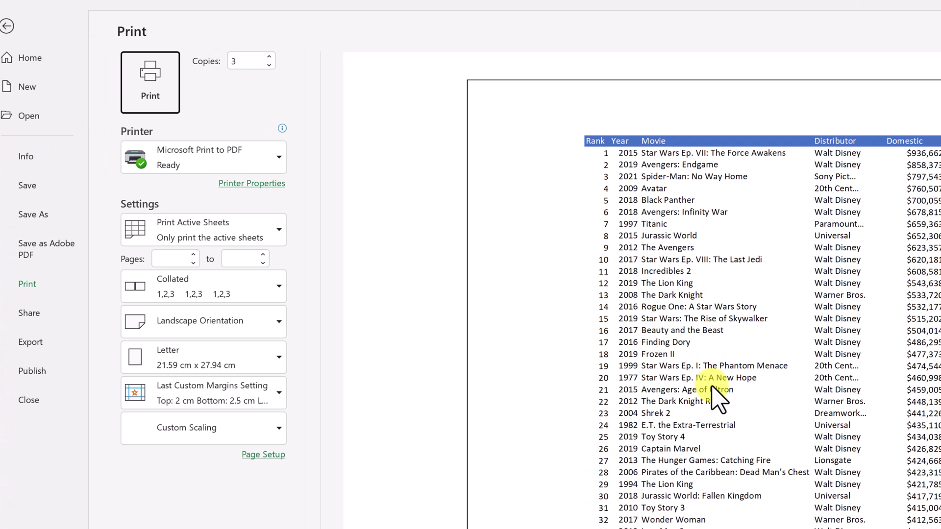
scroll(711, 388, down, 1)
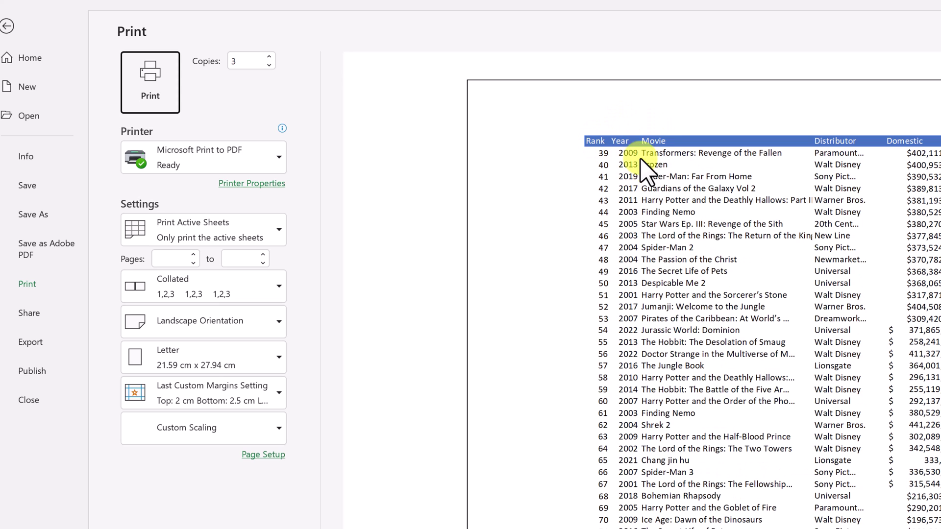
scroll(740, 267, down, 1)
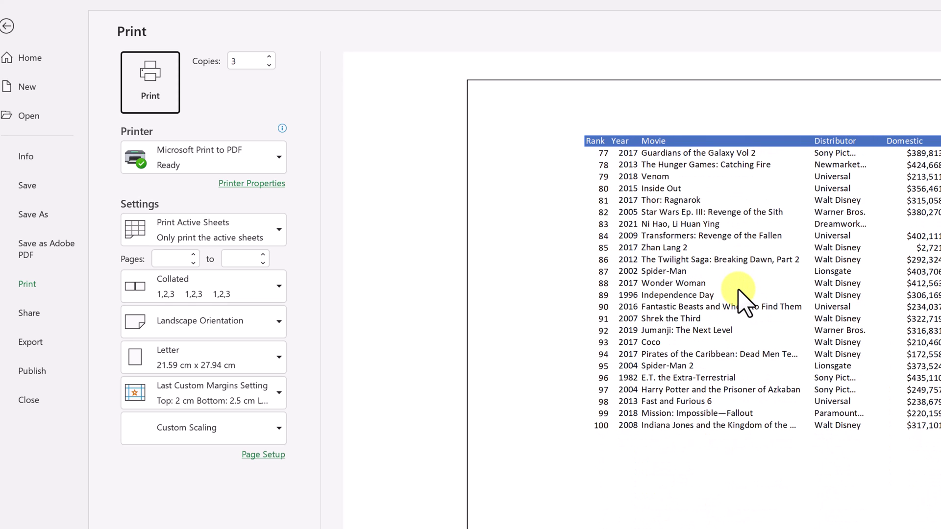
scroll(728, 274, up, 1)
scroll(727, 276, up, 1)
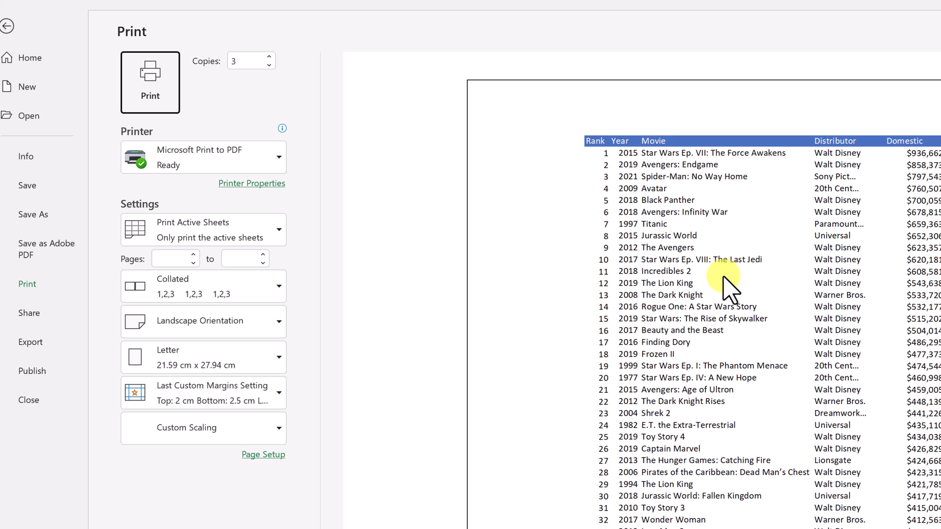
- Confirm the Sheet print settings in Page Setup and go back to the movie worksheet
click(271, 455)
click(490, 189)
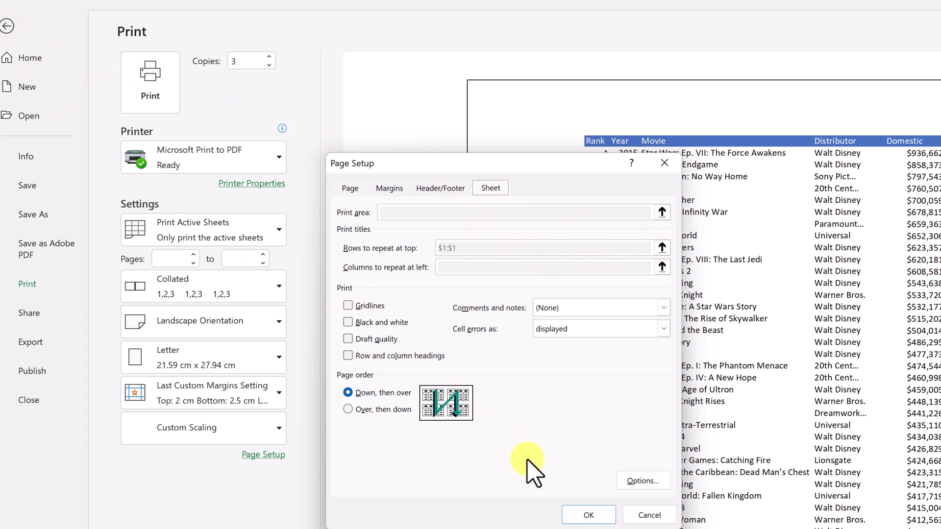
click(588, 515)
click(7, 26)
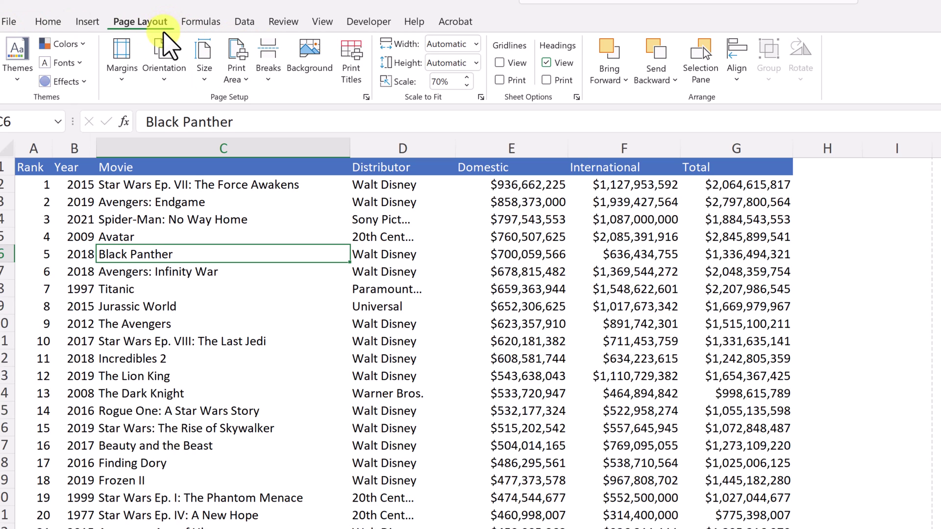
click(355, 66)
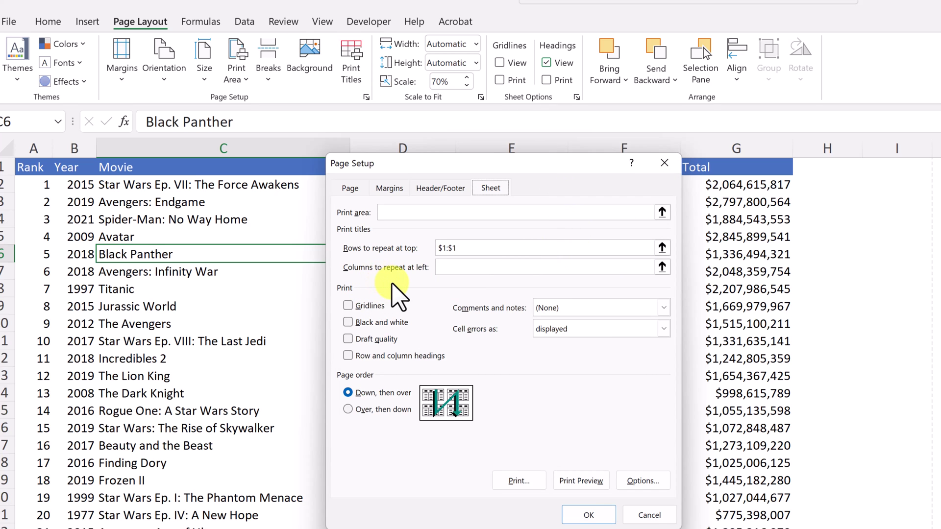
click(347, 306)
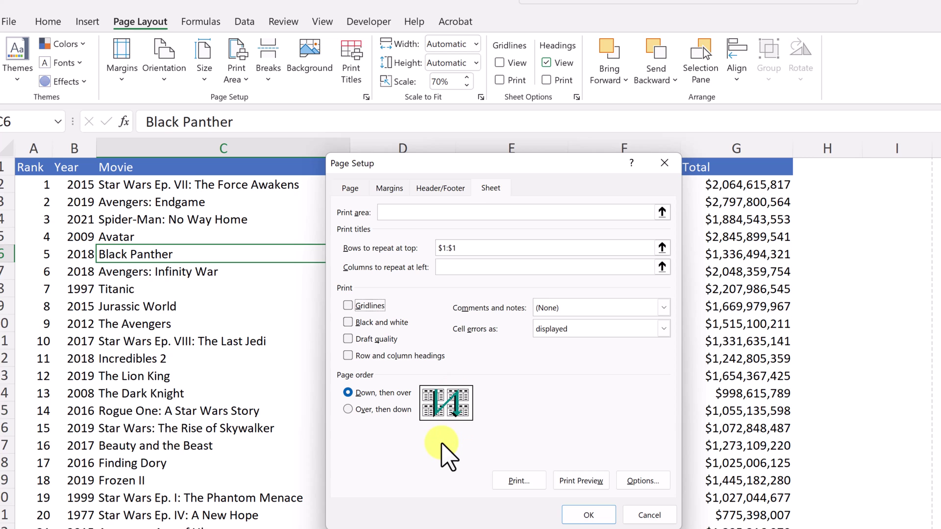
click(589, 514)
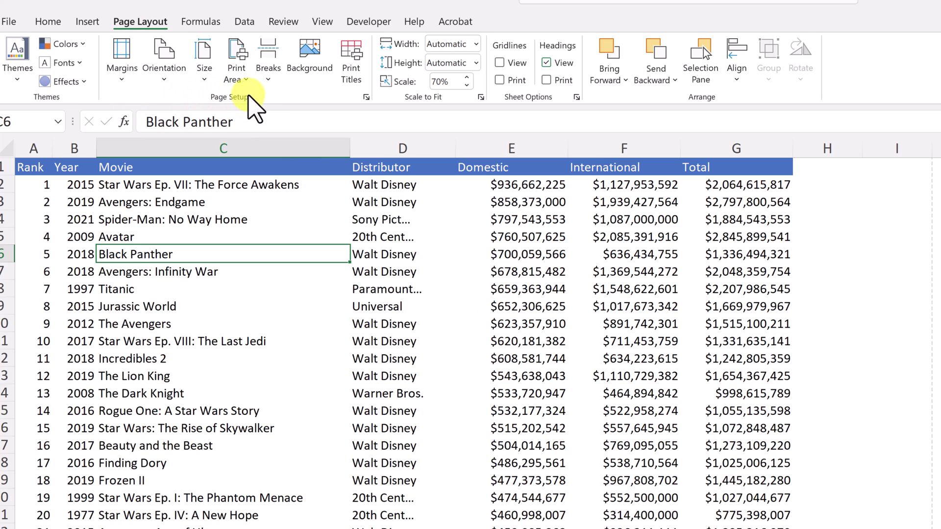
click(366, 97)
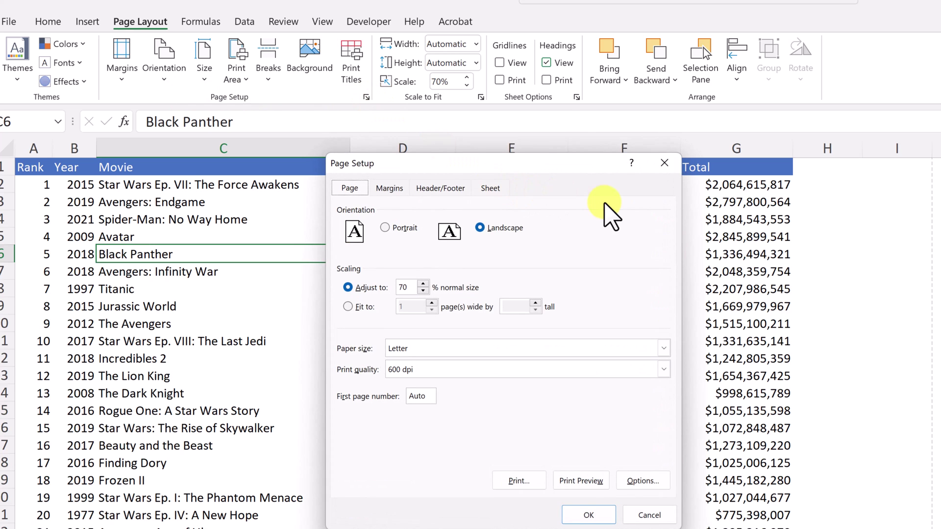
click(664, 163)
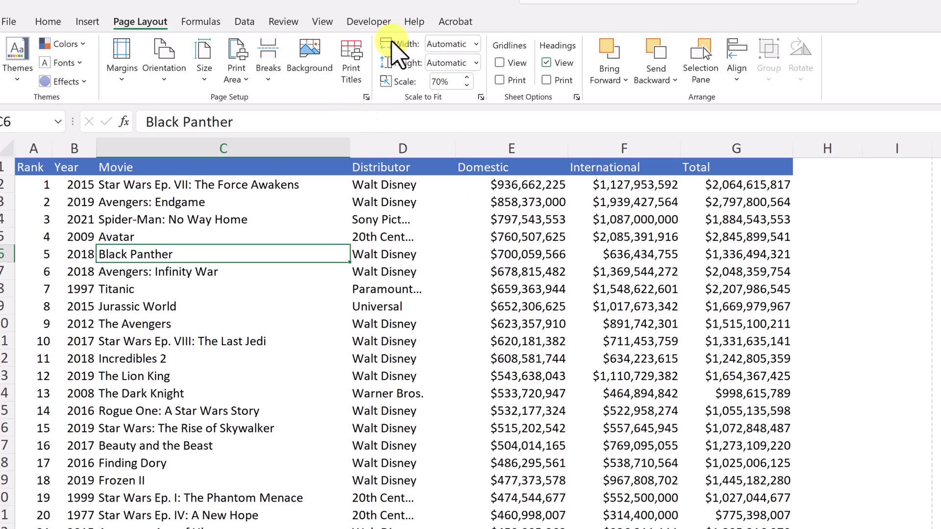
- Tick both View and Print under Gridlines in the Page Layout Sheet Options
click(500, 63)
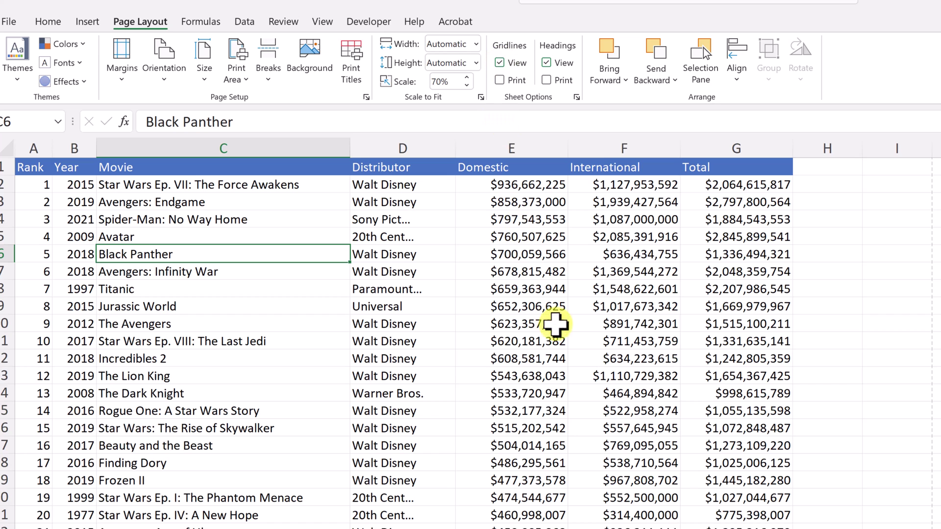
click(500, 80)
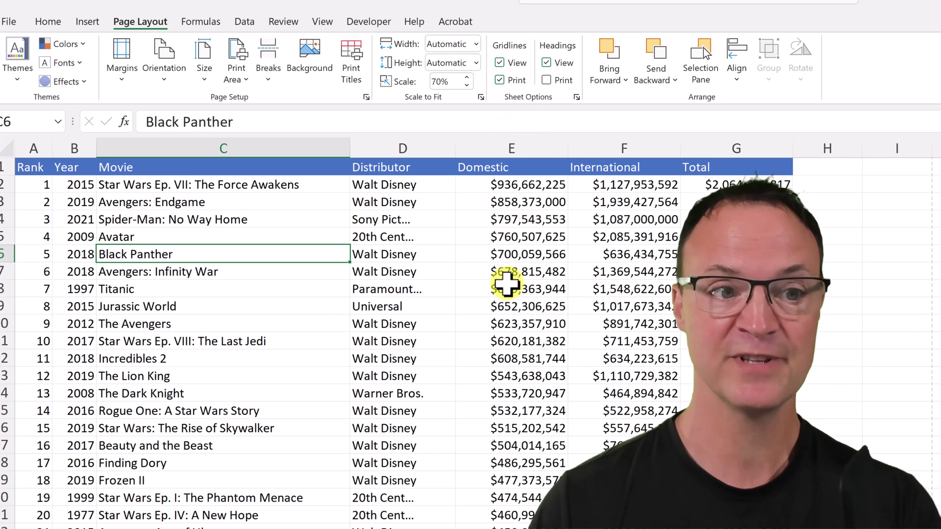